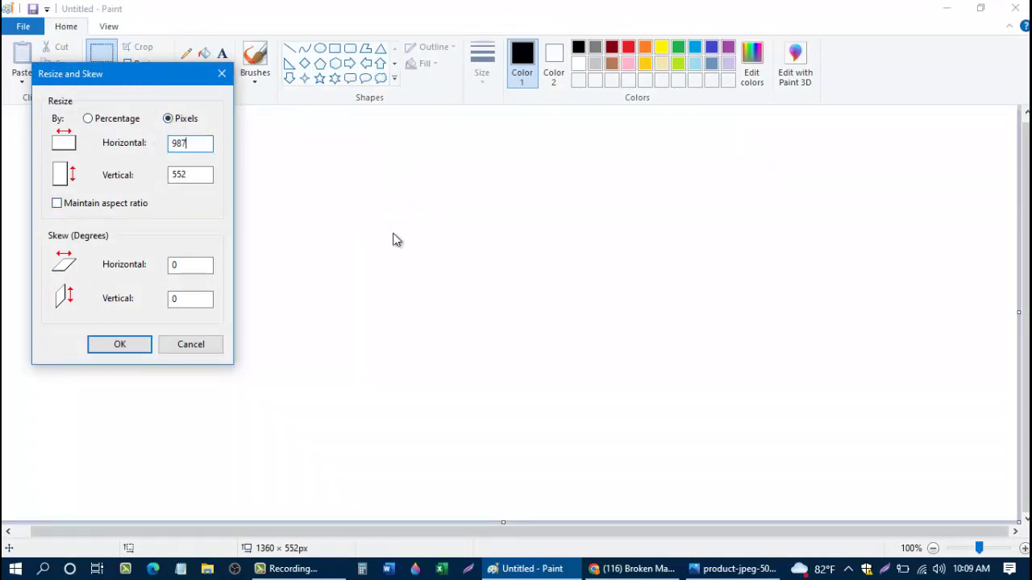
Resize the canvas to 987 × 552 px and draw a black heart outline about 370 × 288 px in its left half
left_click(133, 348)
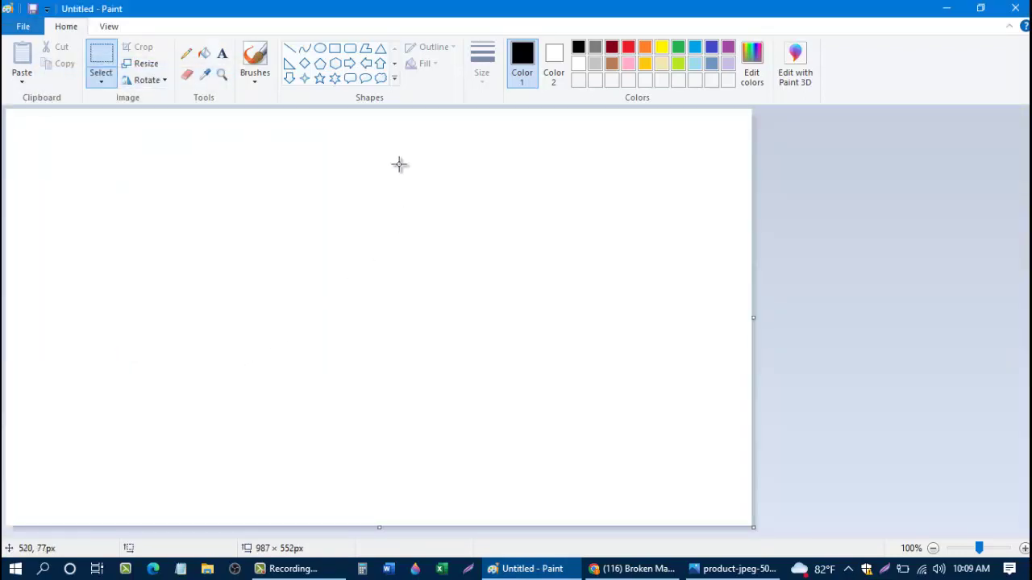
left_click(394, 79)
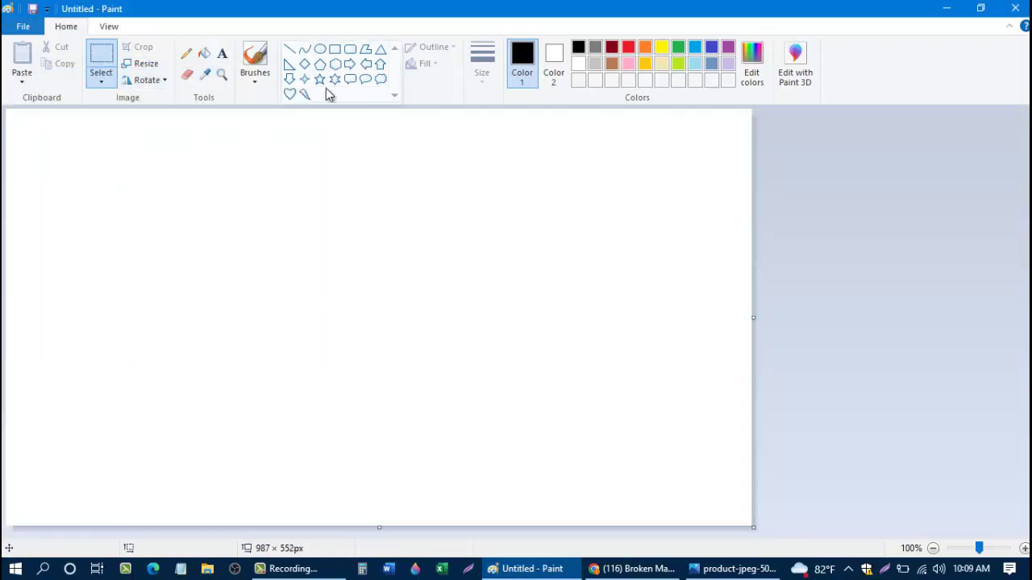
left_click(289, 93)
left_click_drag(226, 200, 498, 418)
left_click_drag(424, 337, 333, 325)
left_click_drag(402, 300, 411, 303)
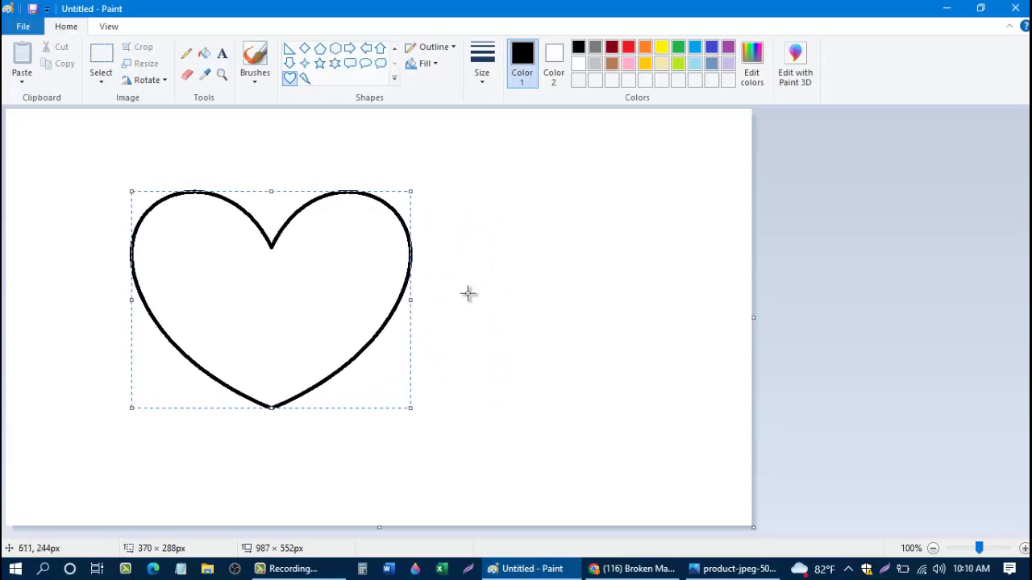
left_click(468, 292)
Draw a smaller heart outline about 316 × 259 px inside the first one and erase the smaller heart's left half
left_click_drag(155, 212, 387, 406)
left_click_drag(384, 214, 393, 209)
left_click_drag(339, 278, 336, 279)
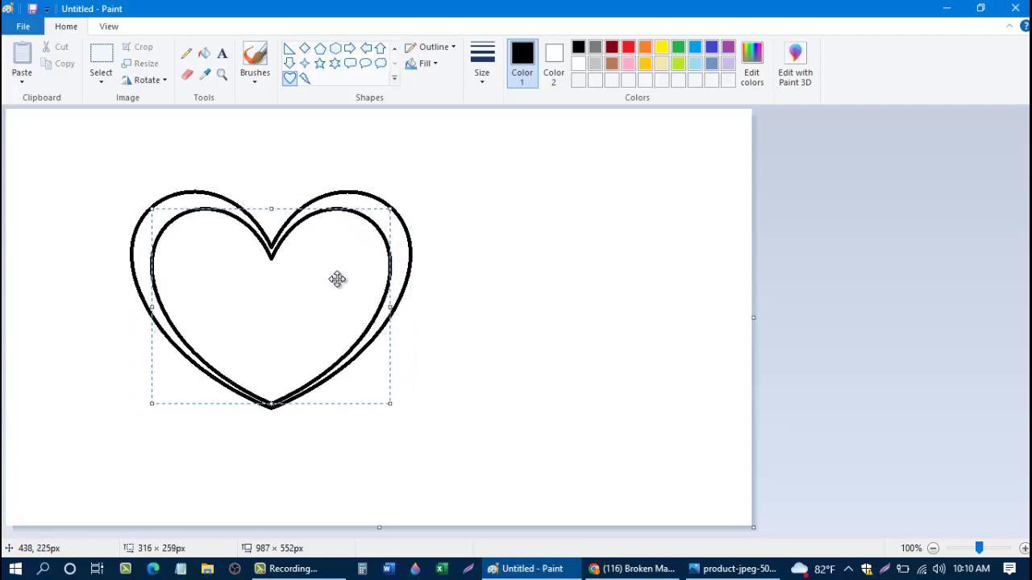
left_click(446, 235)
left_click(187, 74)
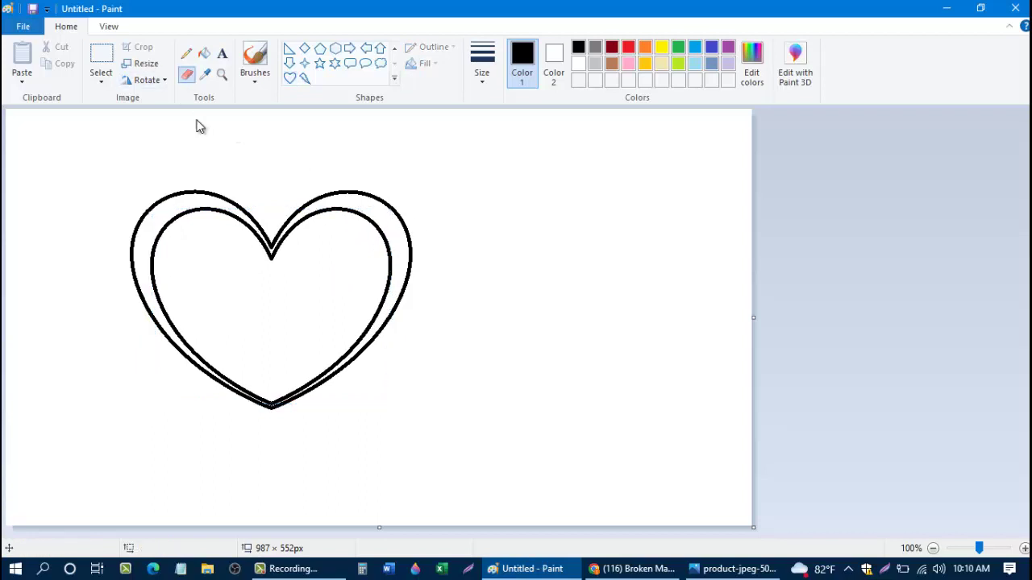
mouse_move(259, 243)
left_mouse_down()
mouse_move(232, 216)
mouse_move(200, 209)
mouse_move(171, 215)
mouse_move(151, 264)
mouse_move(158, 282)
mouse_move(178, 225)
mouse_move(160, 300)
mouse_move(184, 343)
mouse_move(272, 403)
mouse_move(276, 368)
left_mouse_up()
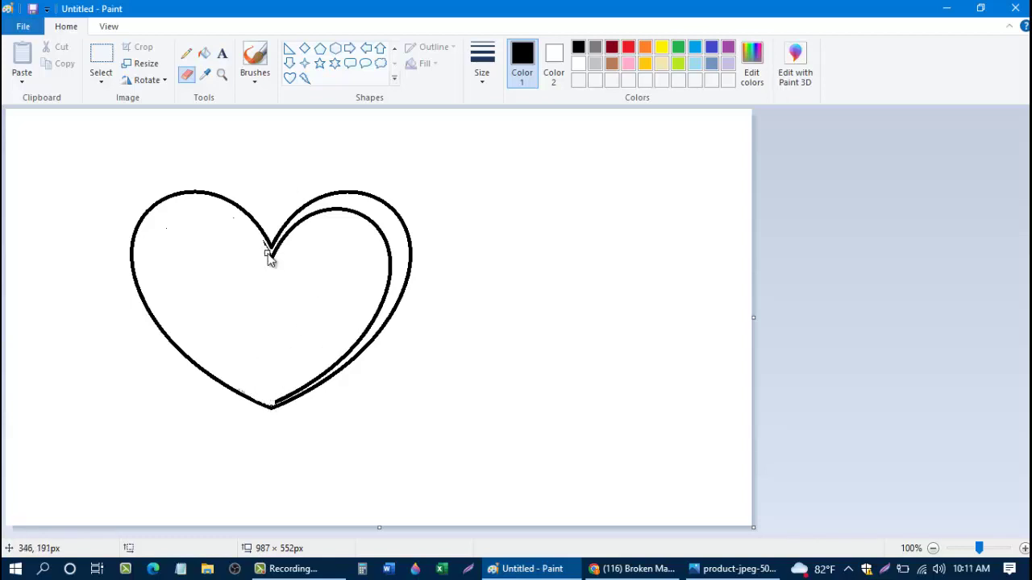
Draw a jagged double-lined crack down the middle of the heart with the pencil at the third line thickness
left_click(186, 53)
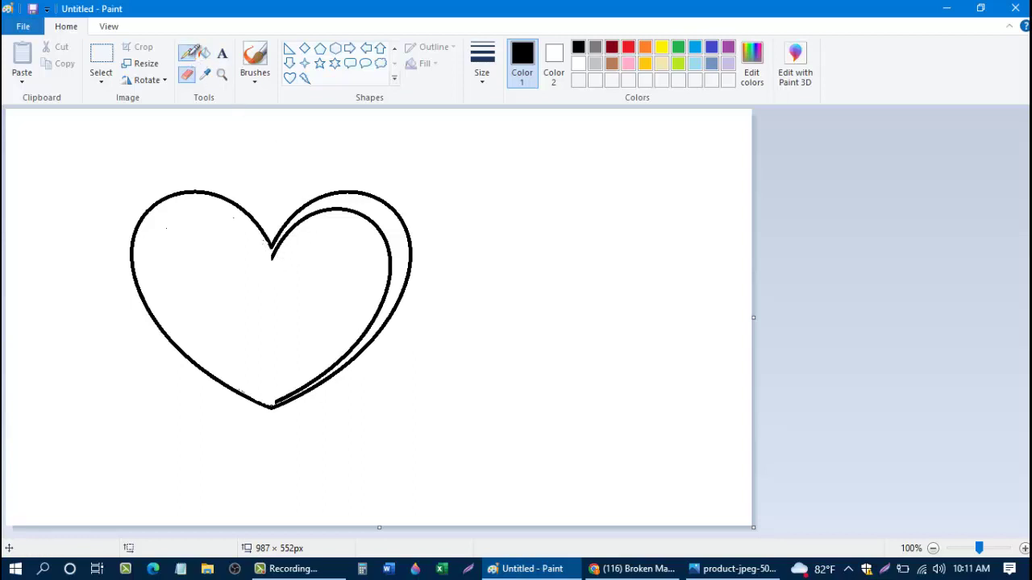
left_click(480, 72)
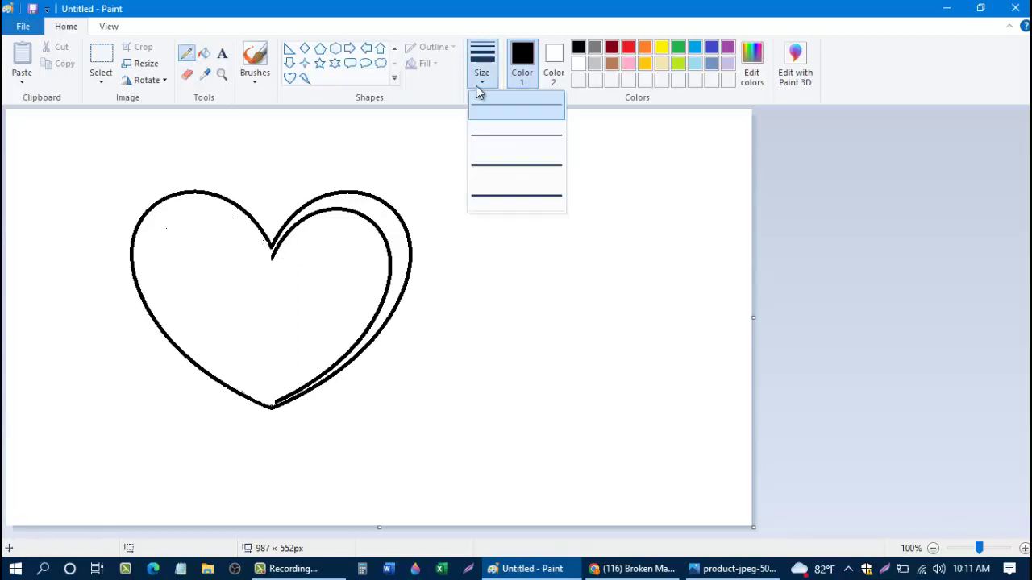
left_click(495, 176)
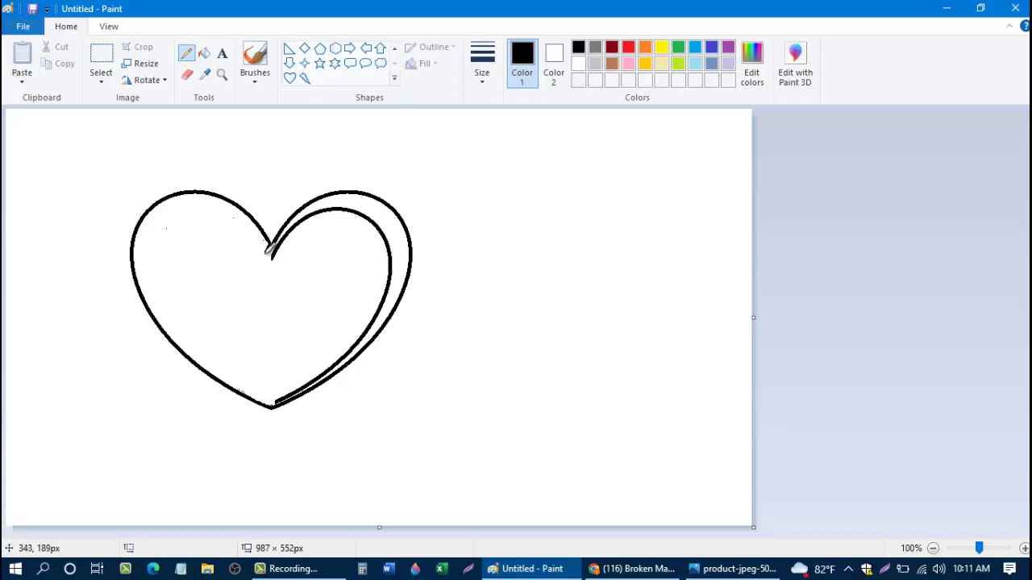
mouse_move(263, 258)
left_mouse_down()
mouse_move(284, 276)
mouse_move(255, 306)
mouse_move(285, 316)
mouse_move(248, 335)
mouse_move(289, 342)
mouse_move(252, 376)
mouse_move(270, 394)
left_mouse_up()
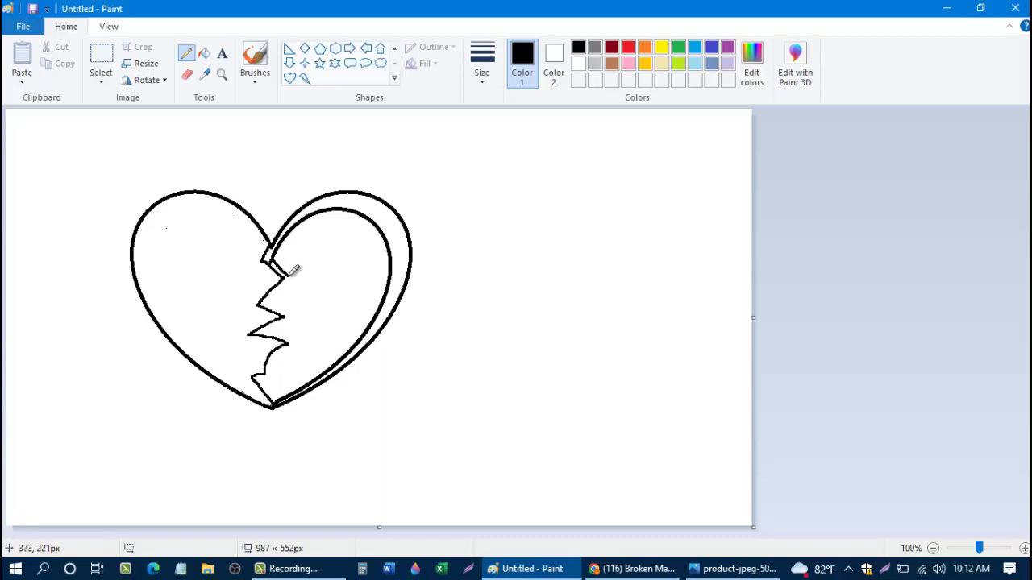
left_click_drag(291, 276, 279, 290)
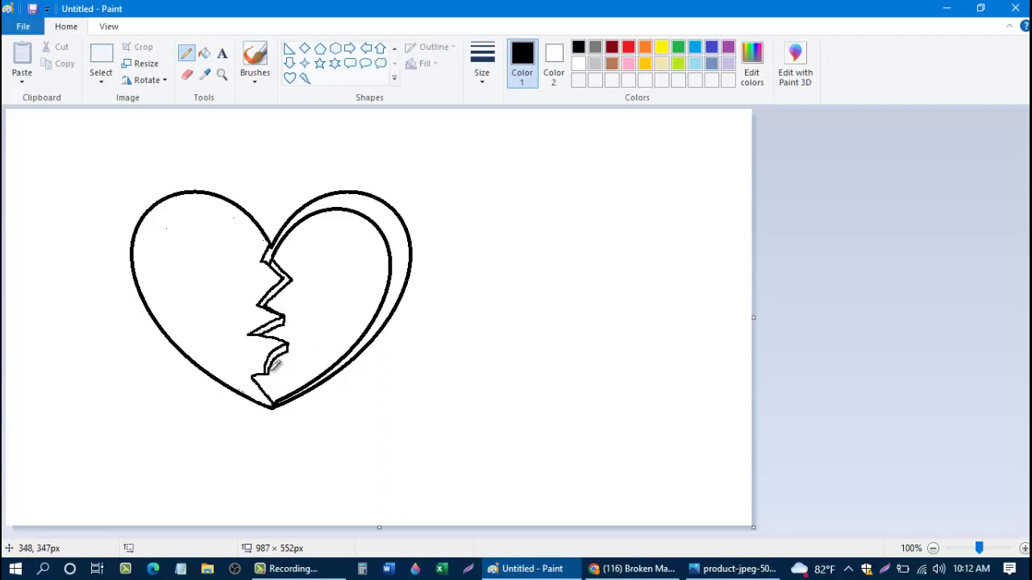
left_click_drag(267, 369, 282, 398)
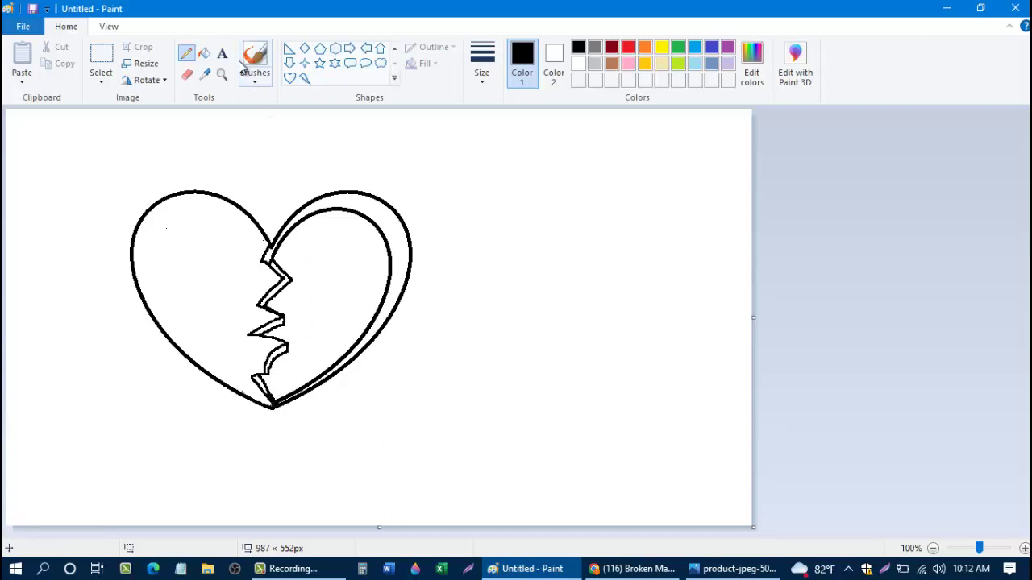
Fill the band between the right half's two outlines and the inside of the crack with black, closing the gap near the bottom tip
left_click(204, 53)
left_click(359, 203)
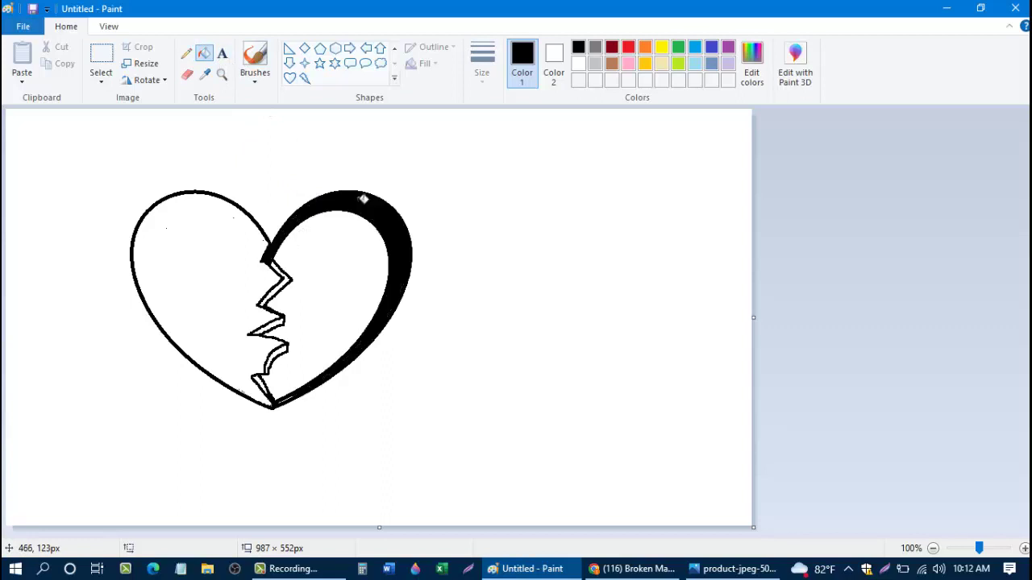
left_click(292, 274)
left_click(282, 322)
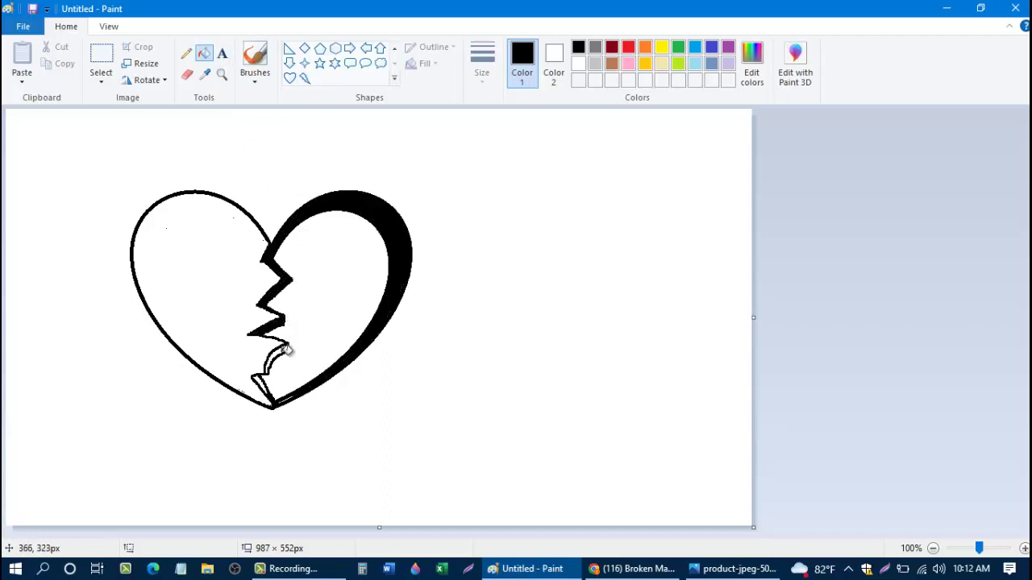
left_click(285, 350)
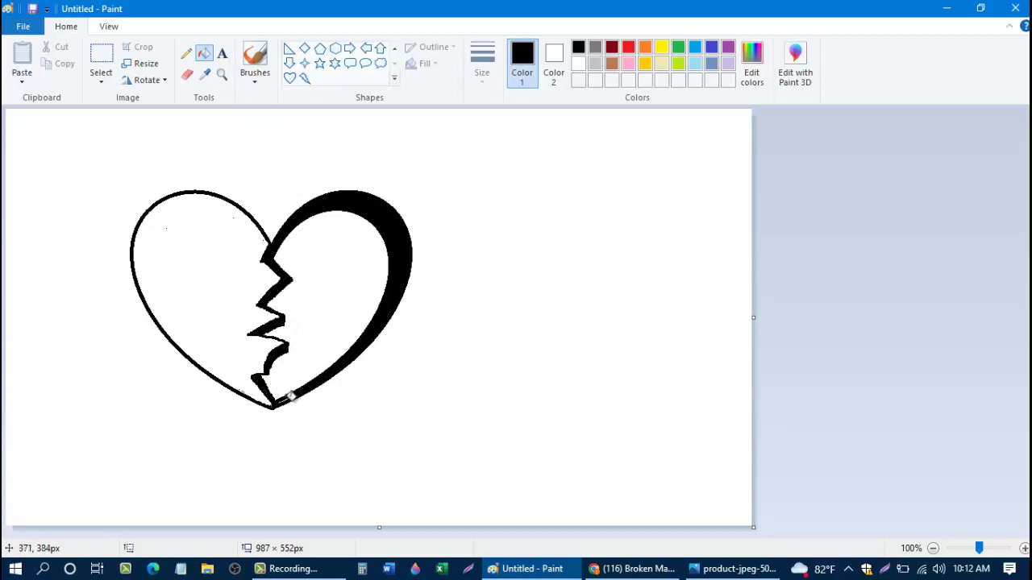
left_click(186, 53)
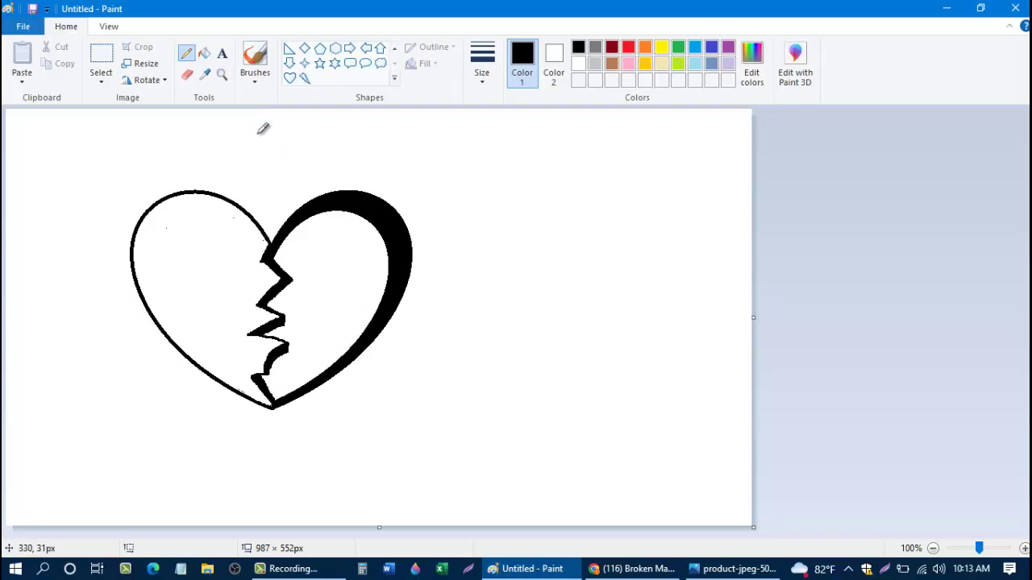
Draw a larger heart outline about 392 × 315 px around the broken heart and erase the larger heart's right half
left_click(290, 79)
mouse_move(110, 182)
left_mouse_down()
mouse_move(207, 258)
mouse_move(345, 392)
mouse_move(406, 406)
left_mouse_up()
left_click_drag(336, 301, 345, 307)
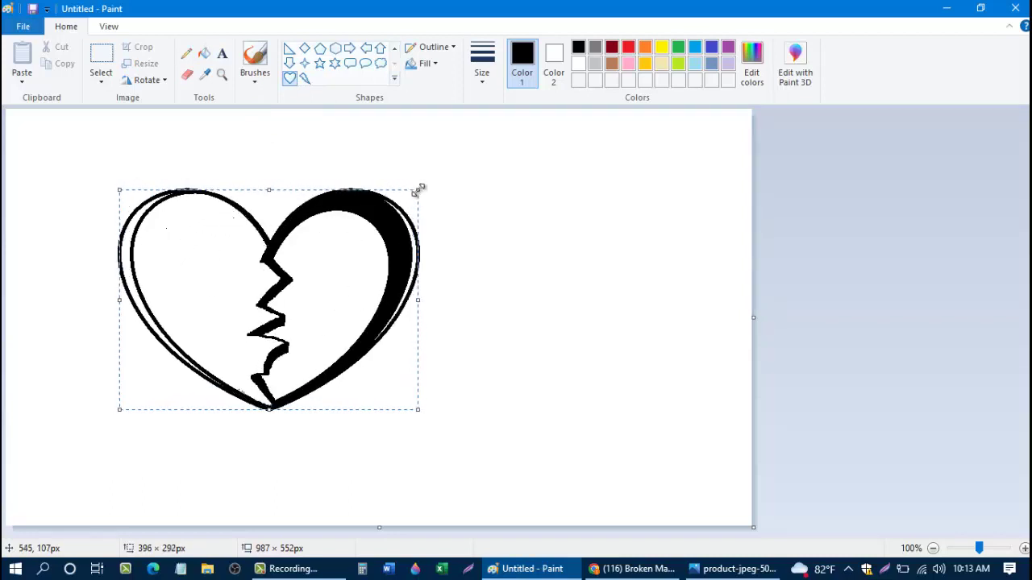
left_click_drag(418, 191, 406, 195)
left_click_drag(338, 258, 345, 258)
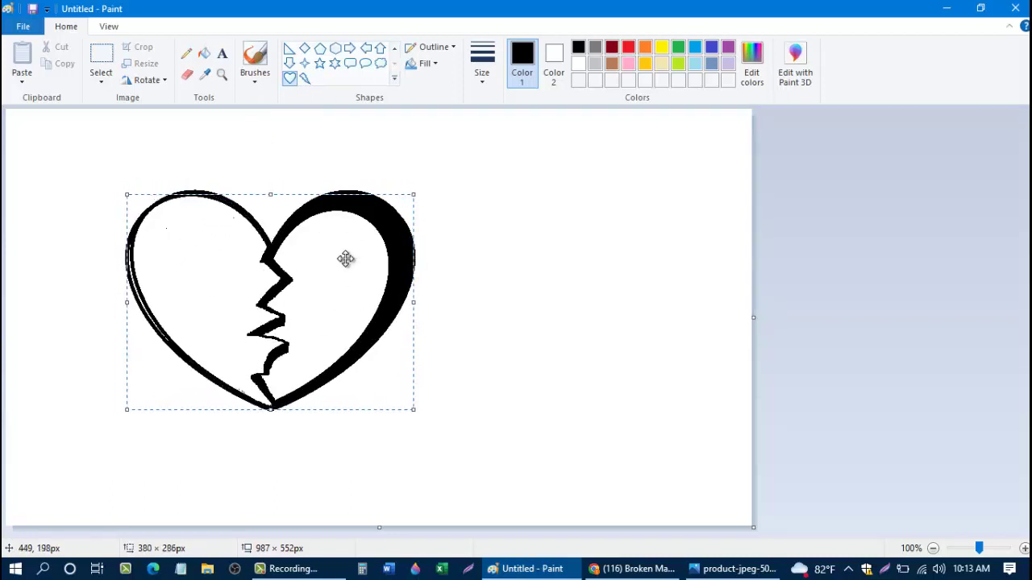
left_click_drag(127, 194, 121, 171)
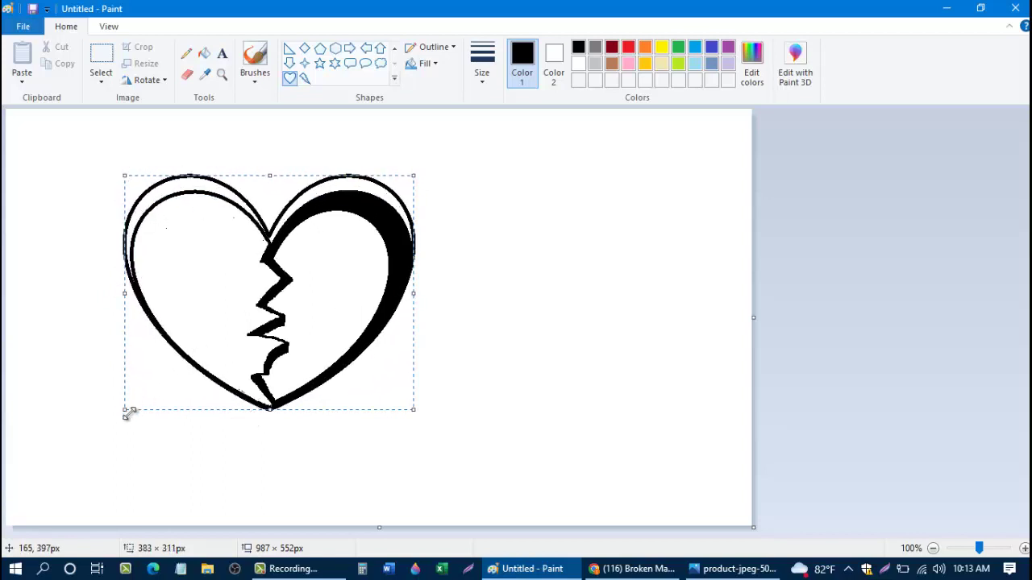
left_click_drag(126, 411, 116, 414)
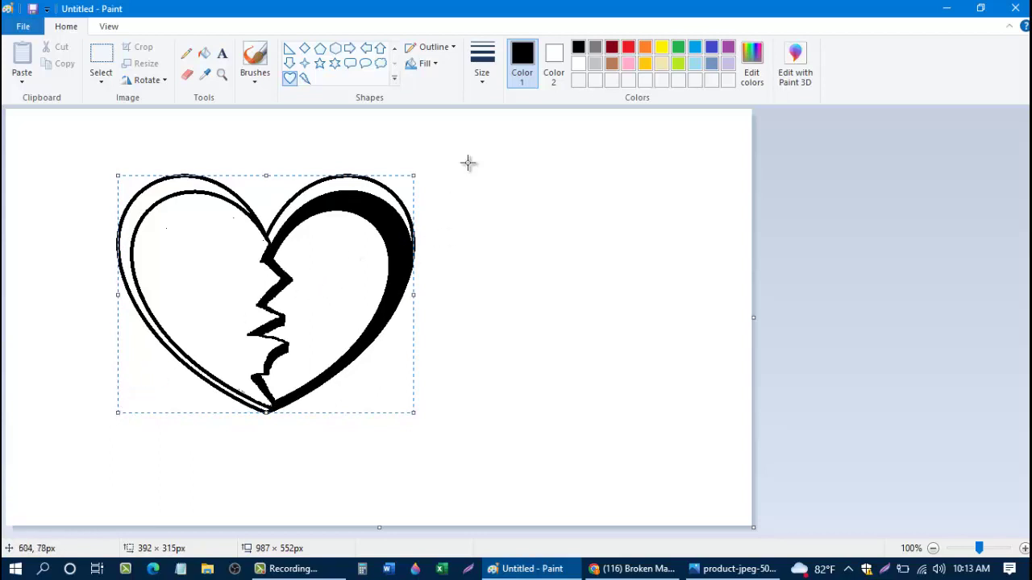
left_click(494, 192)
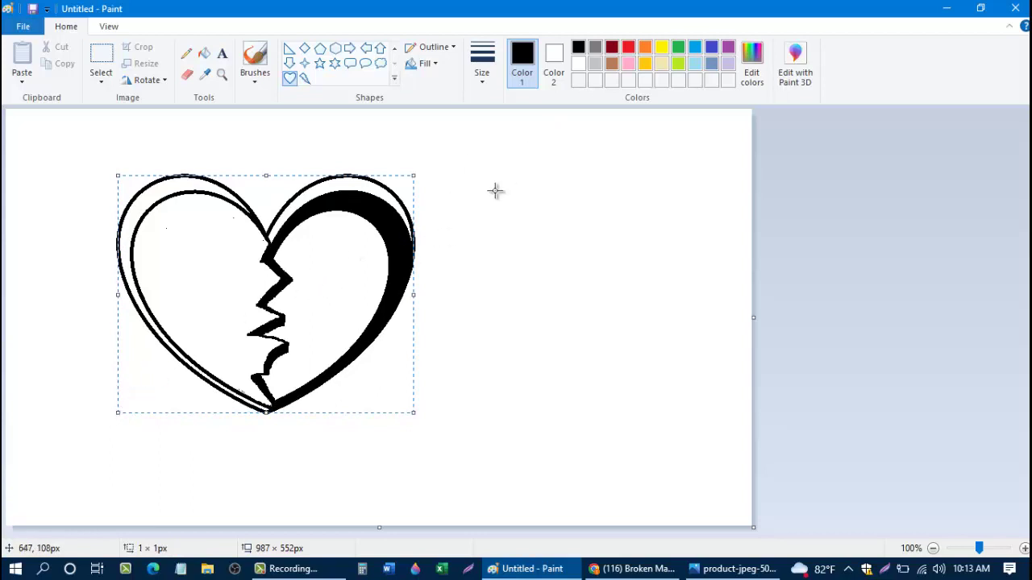
left_click(187, 75)
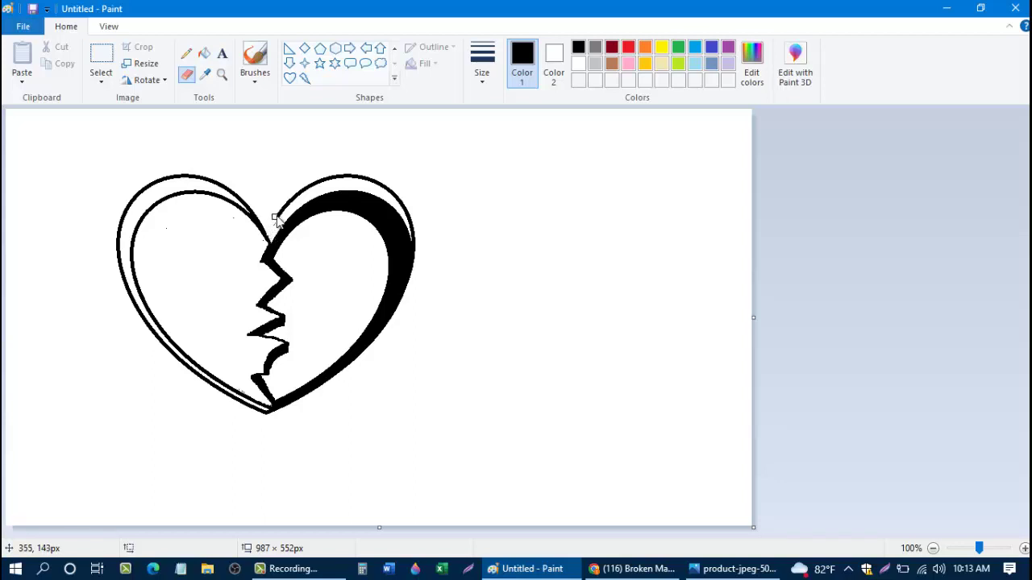
mouse_move(283, 210)
left_mouse_down()
mouse_move(341, 176)
mouse_move(325, 175)
mouse_move(353, 174)
mouse_move(403, 208)
left_mouse_up()
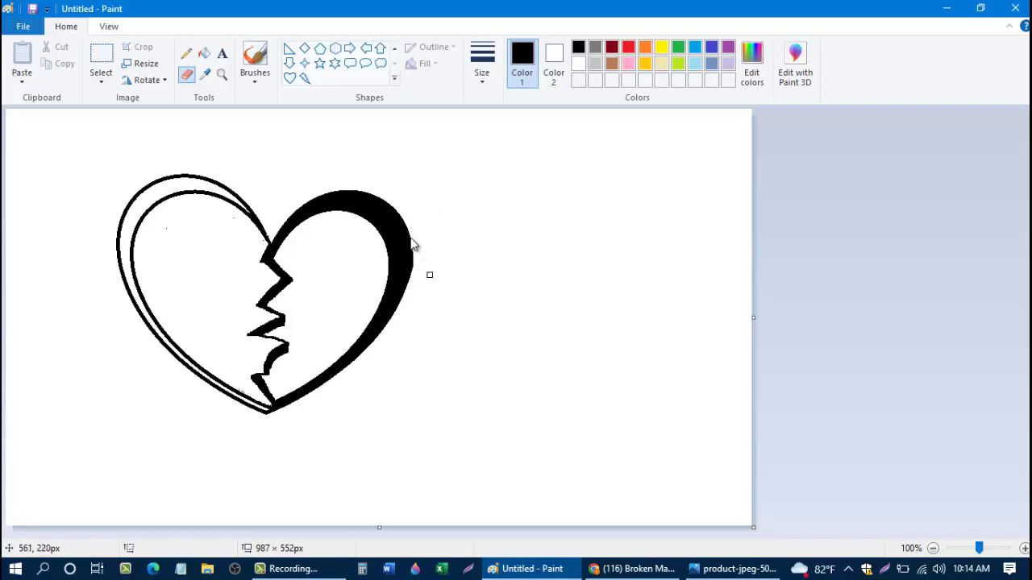
Mix a custom light grey and fill the band between the left half's two outlines with it
left_click(204, 55)
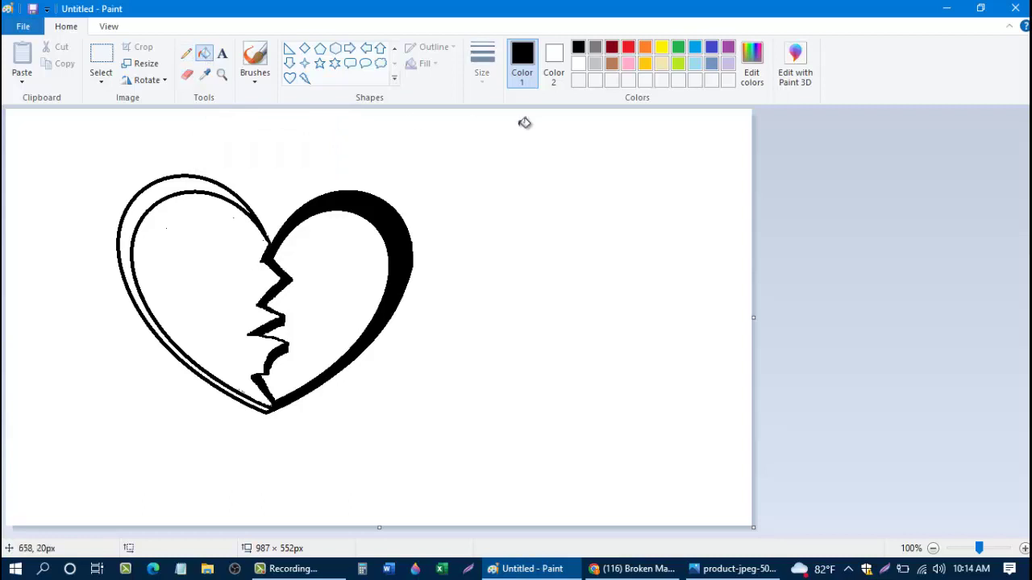
left_click(594, 65)
left_click(749, 79)
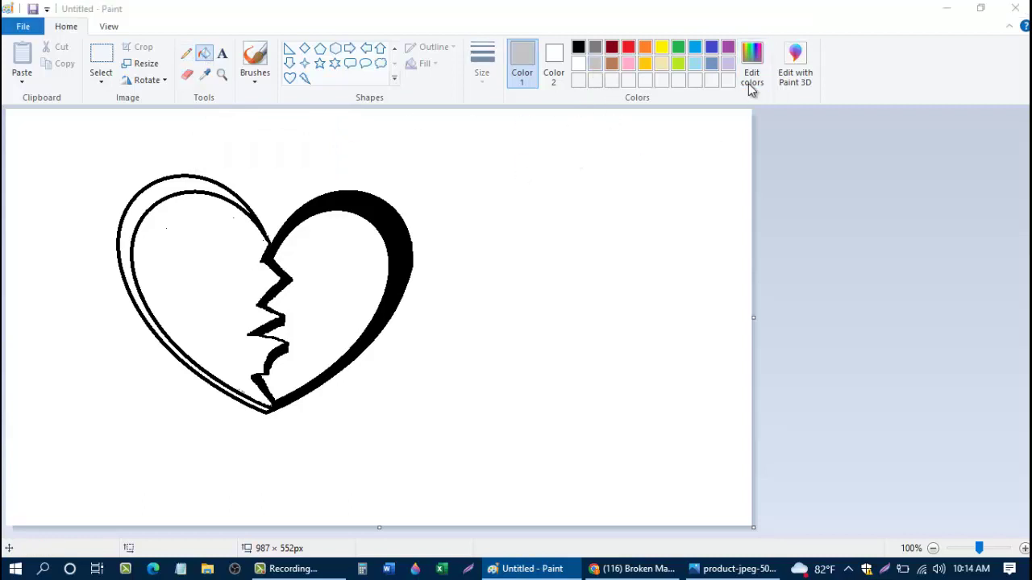
left_click_drag(677, 199, 677, 198)
left_click(380, 385)
left_click(192, 180)
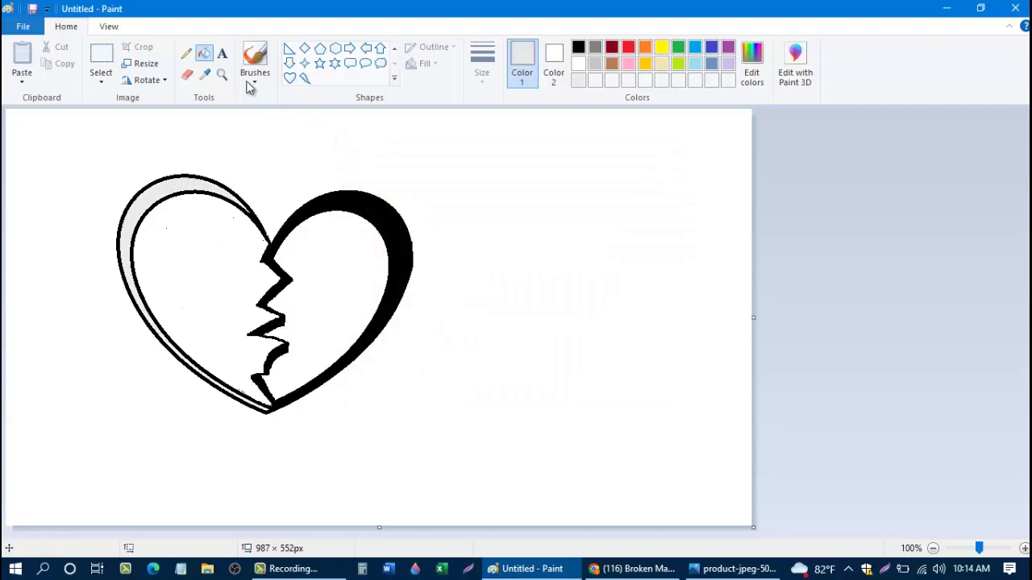
Trace light grey curves over the outer black outline of the heart's left half, from the upper lobe down to the bottom tip
left_click(394, 48)
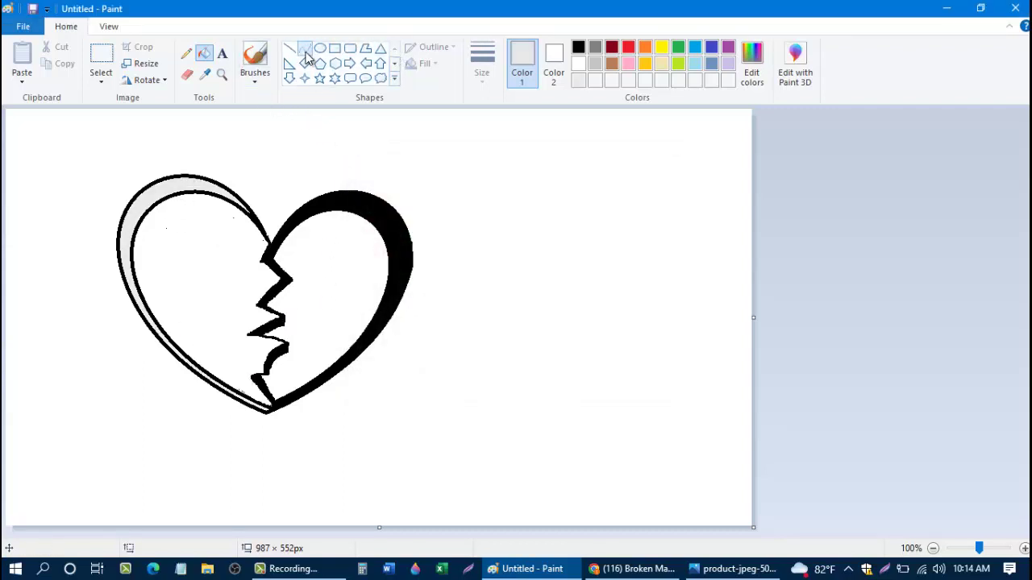
left_click(305, 48)
mouse_move(244, 196)
left_mouse_down()
mouse_move(137, 177)
mouse_move(116, 230)
mouse_move(145, 172)
mouse_move(184, 168)
mouse_move(193, 154)
mouse_move(168, 158)
mouse_move(133, 175)
mouse_move(246, 197)
left_mouse_up()
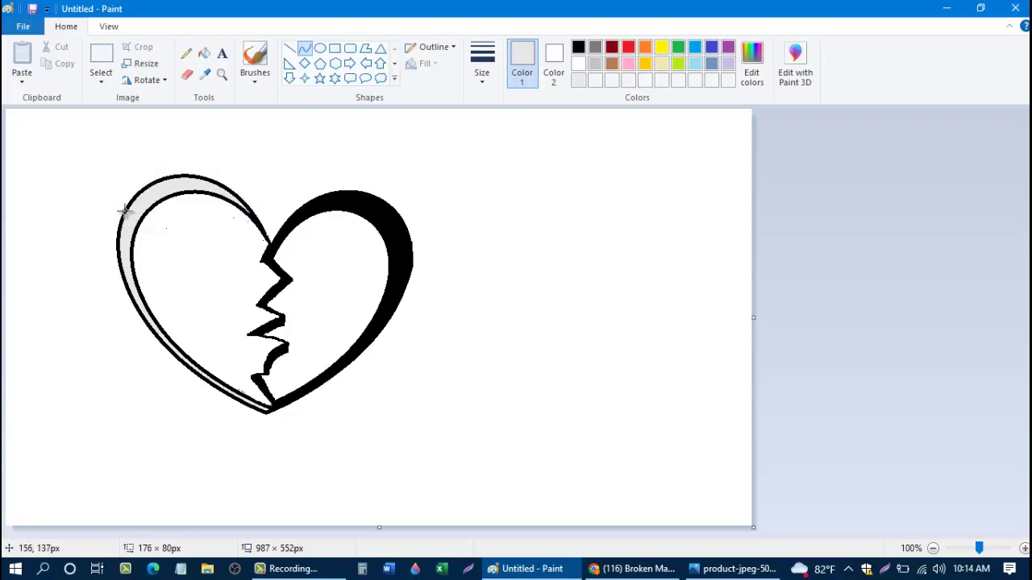
left_click_drag(120, 211, 201, 162)
left_click(170, 190)
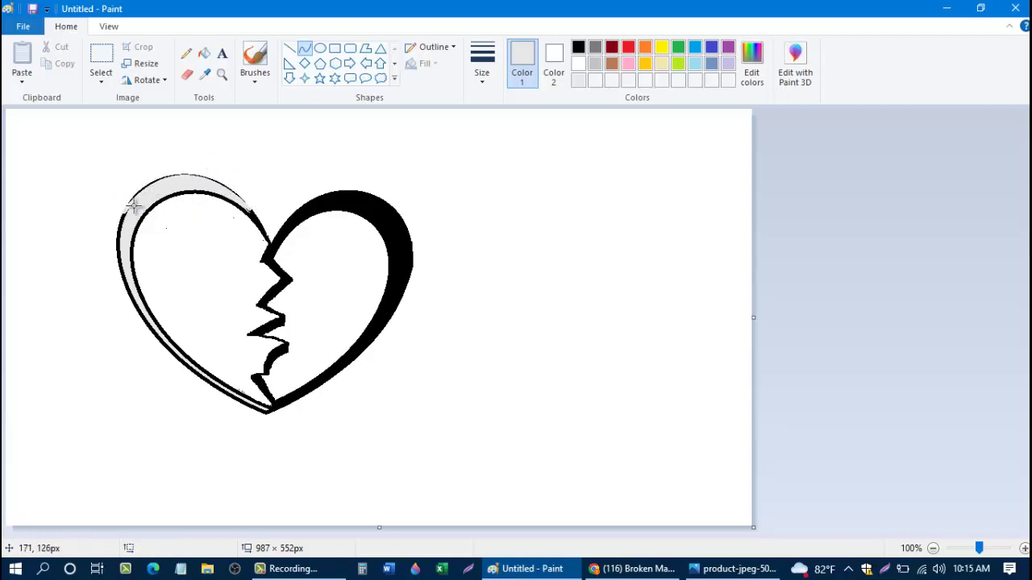
left_click_drag(125, 213, 114, 271)
mouse_move(151, 325)
left_mouse_down()
mouse_move(246, 407)
mouse_move(274, 415)
left_mouse_up()
mouse_move(211, 373)
left_mouse_down()
mouse_move(157, 342)
mouse_move(171, 344)
mouse_move(181, 376)
left_mouse_up()
left_click_drag(276, 416, 259, 408)
left_click(281, 435)
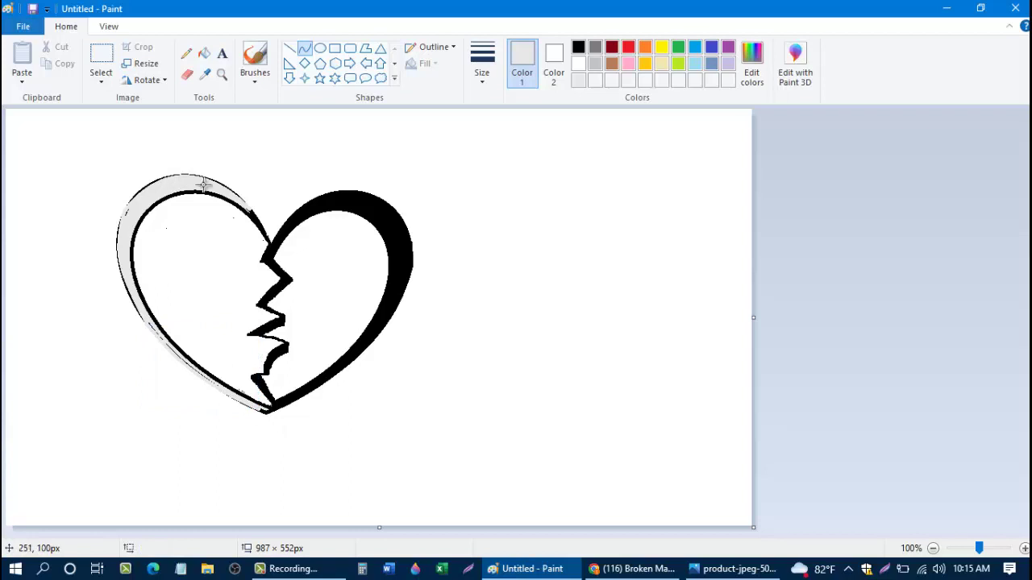
mouse_move(160, 199)
left_mouse_down()
mouse_move(128, 179)
mouse_move(168, 198)
left_mouse_up()
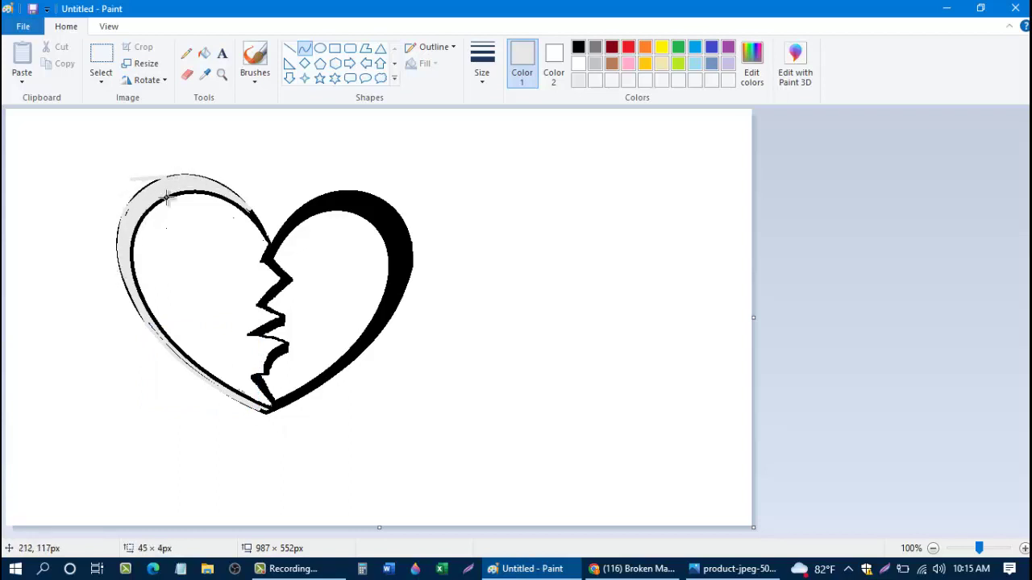
Paint over the remaining black outline along the outer edge of the left band in light grey with the pencil
left_click(186, 53)
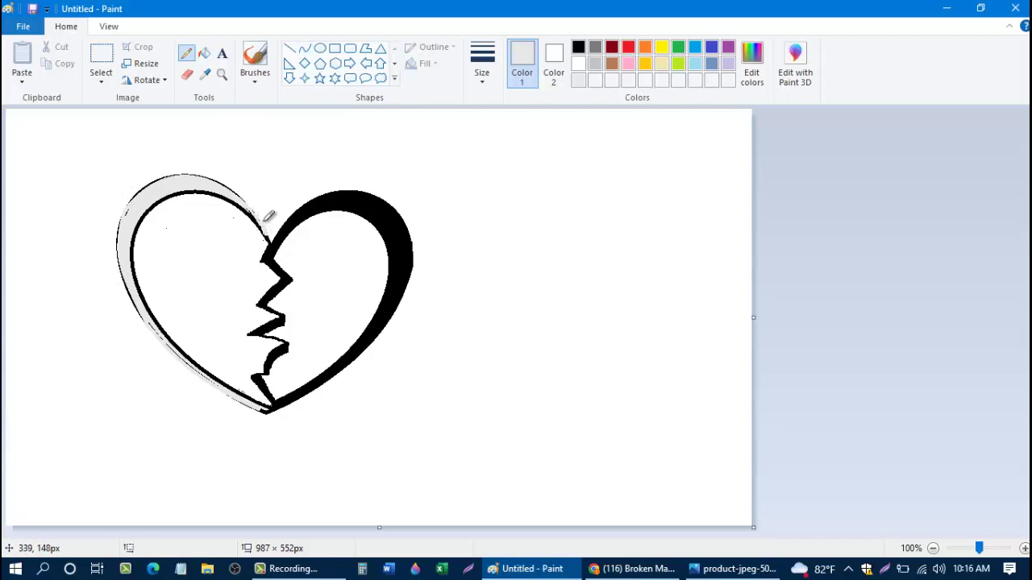
mouse_move(266, 236)
left_mouse_down()
mouse_move(195, 172)
mouse_move(135, 193)
mouse_move(118, 225)
mouse_move(122, 285)
mouse_move(147, 332)
mouse_move(251, 401)
left_mouse_up()
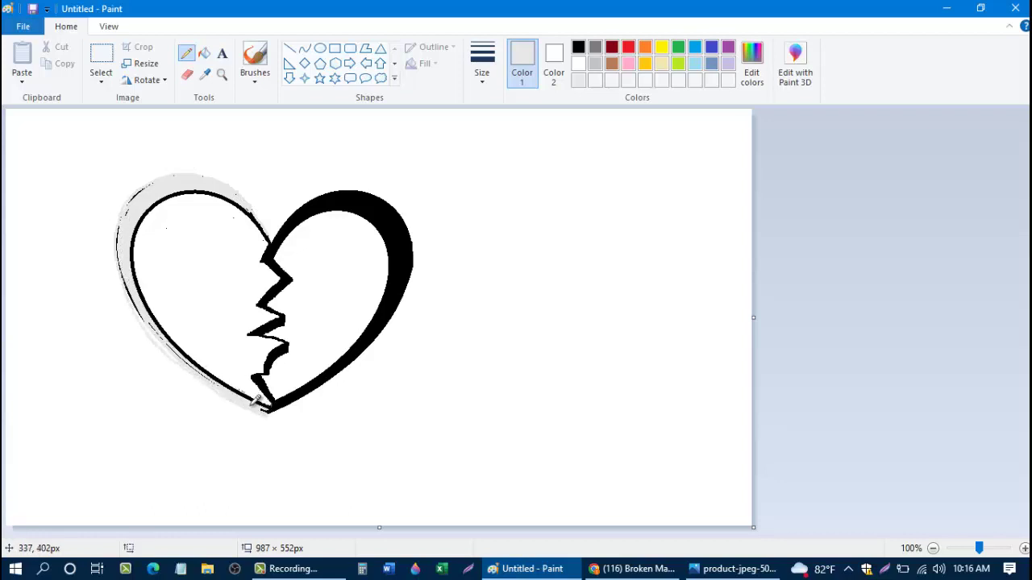
left_click_drag(257, 399, 267, 404)
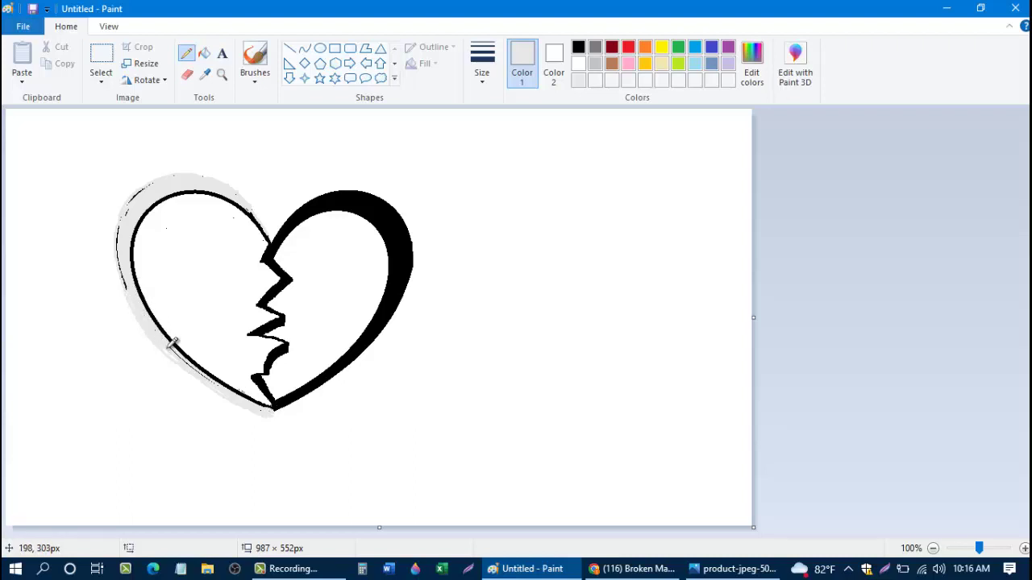
left_click_drag(129, 285, 119, 235)
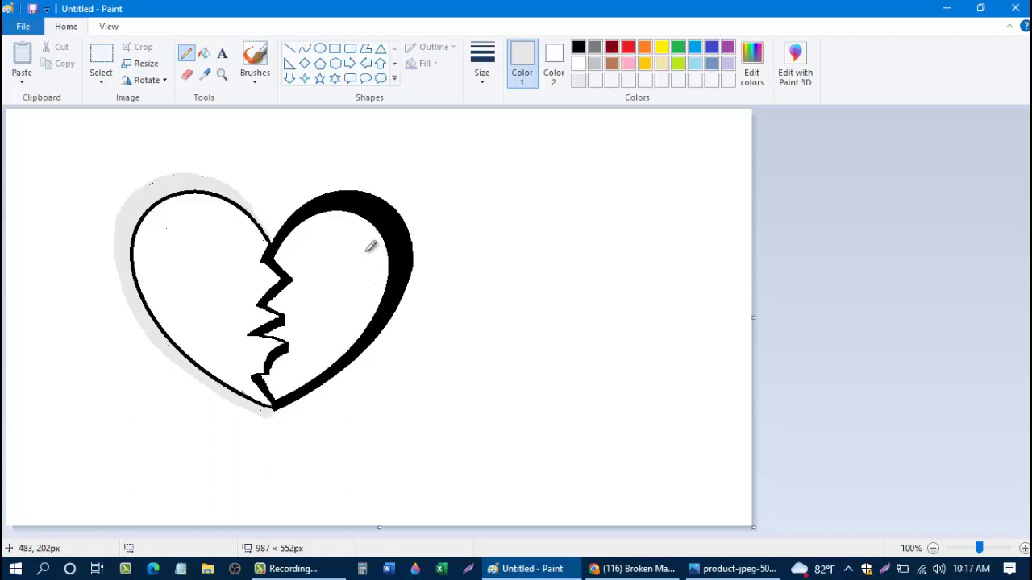
Mix a custom dark red (red 162, green 13, blue 20) and fill the heart's left half with it
left_click(204, 55)
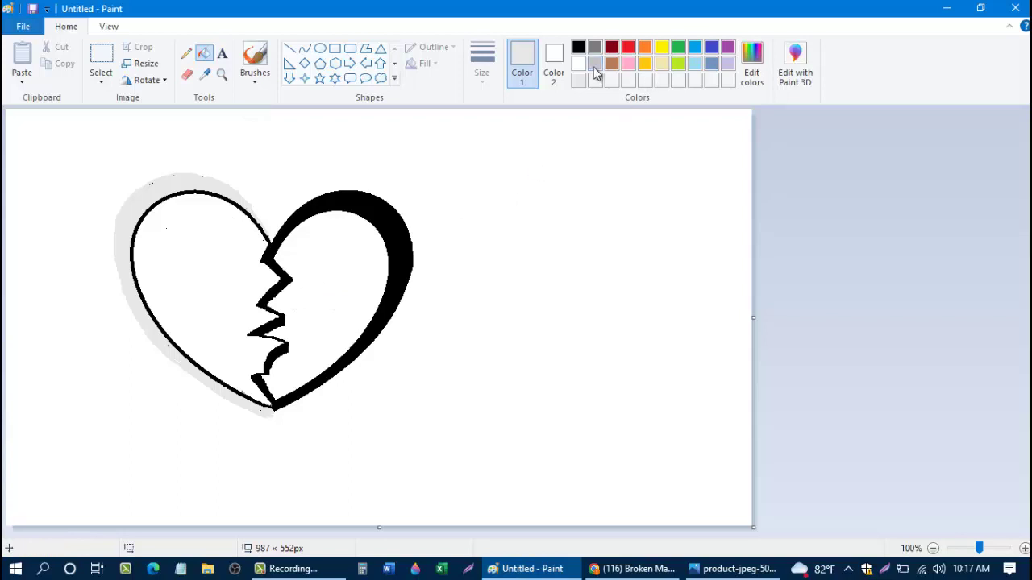
left_click(627, 48)
left_click(760, 85)
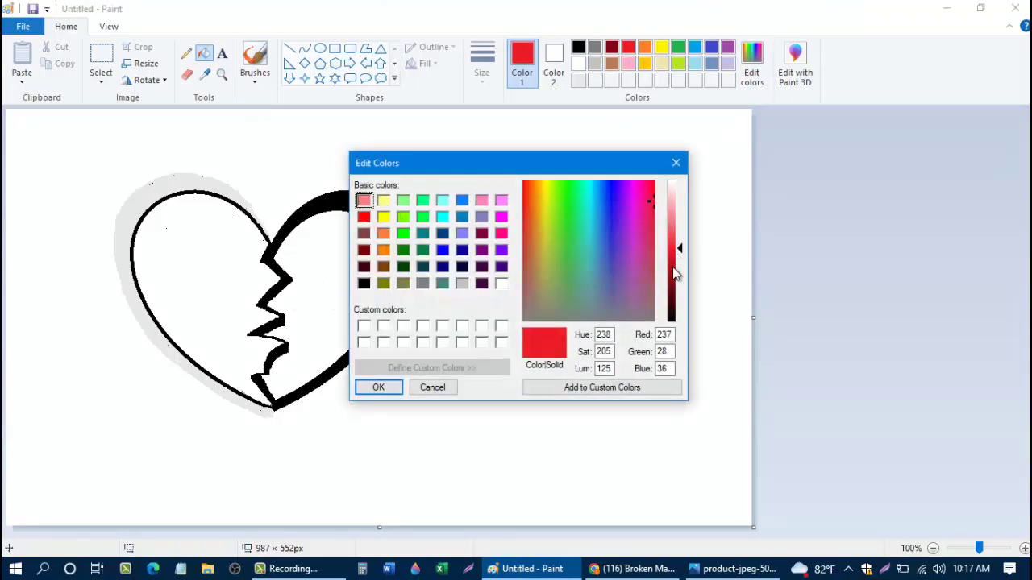
left_click_drag(677, 249, 677, 278)
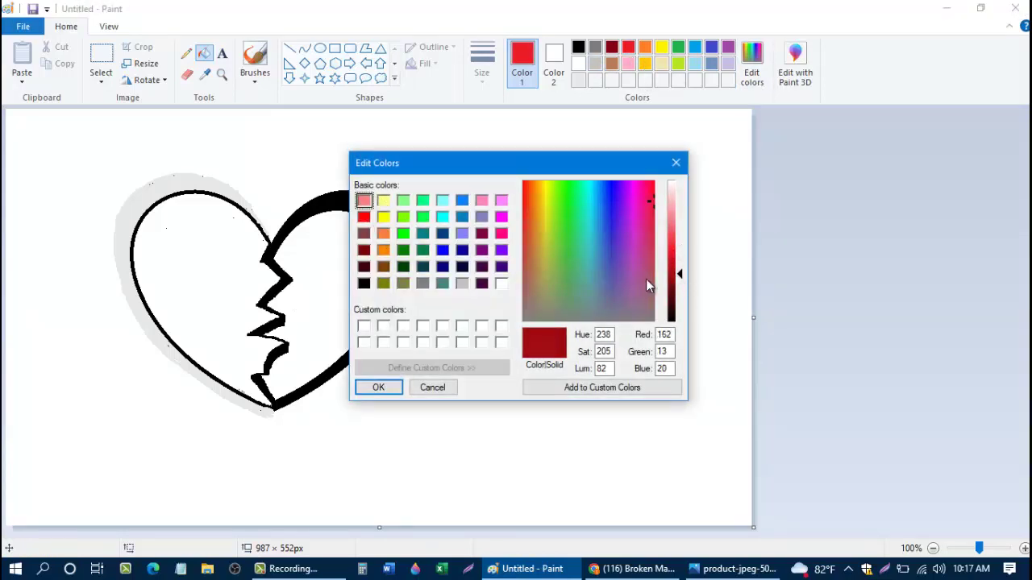
left_click(376, 388)
left_click(234, 278)
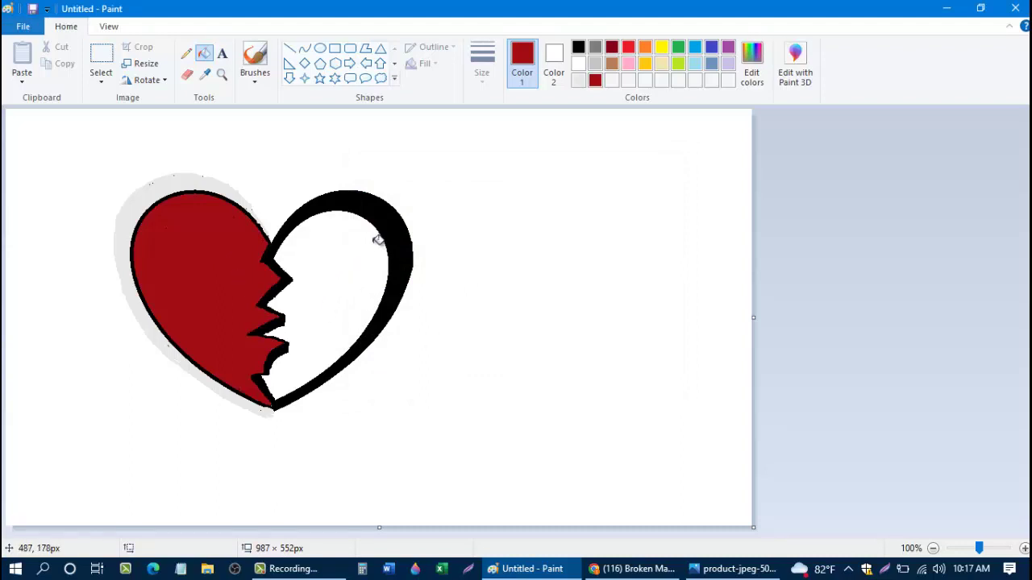
Draw branching black cracks with the second-thinnest pencil from the jagged edge into the red left half
left_click(186, 54)
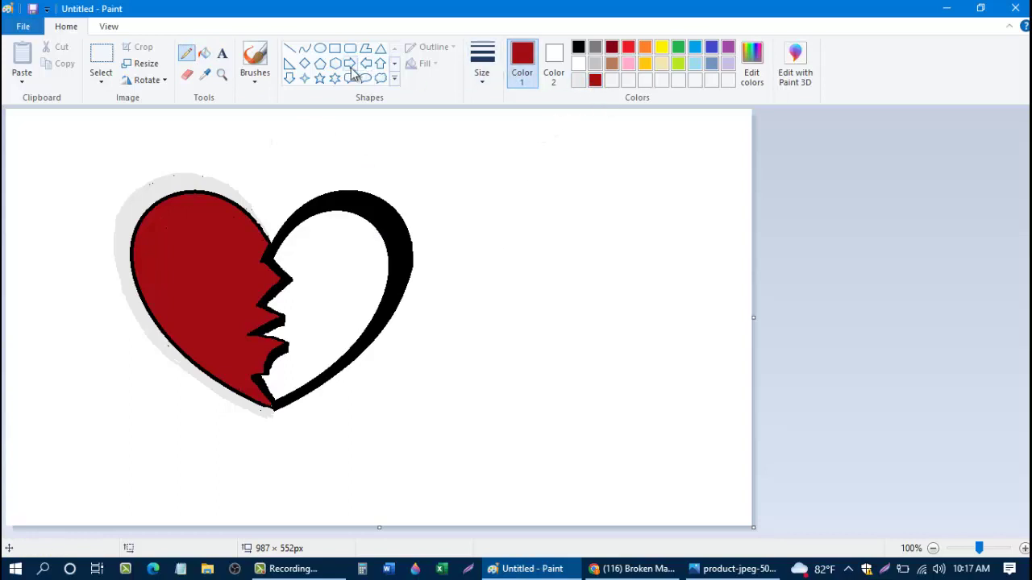
left_click(578, 47)
left_click(482, 69)
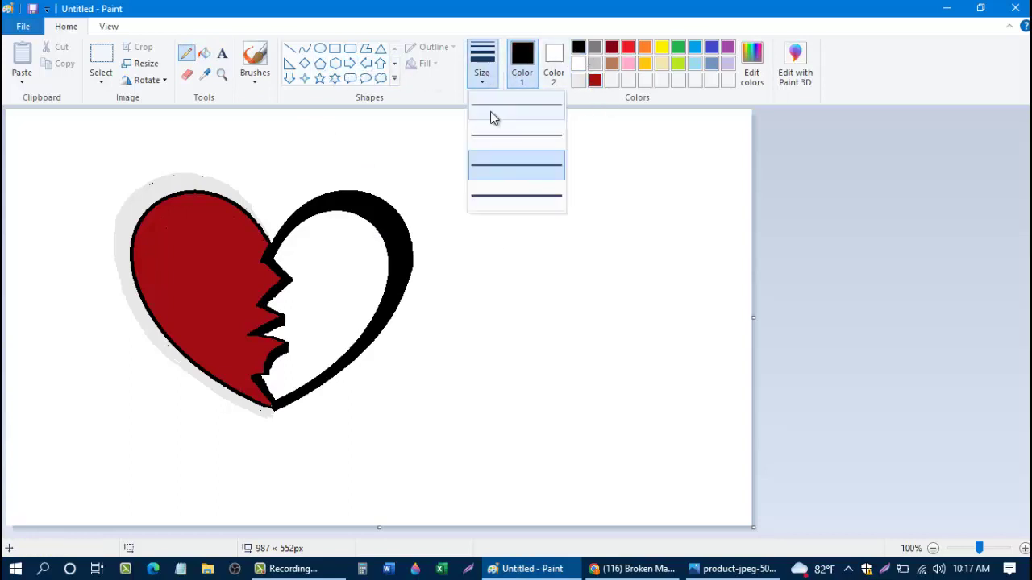
left_click(502, 128)
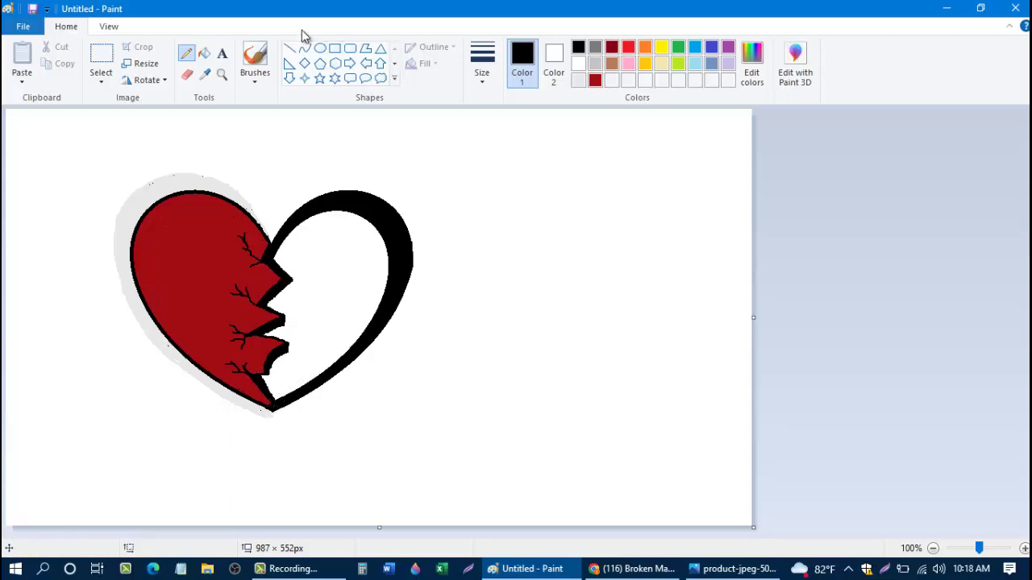
Add finer hairline branches to the left half's cracks with the thinnest black pencil
left_click(493, 78)
left_click(506, 108)
left_click_drag(289, 277, 292, 282)
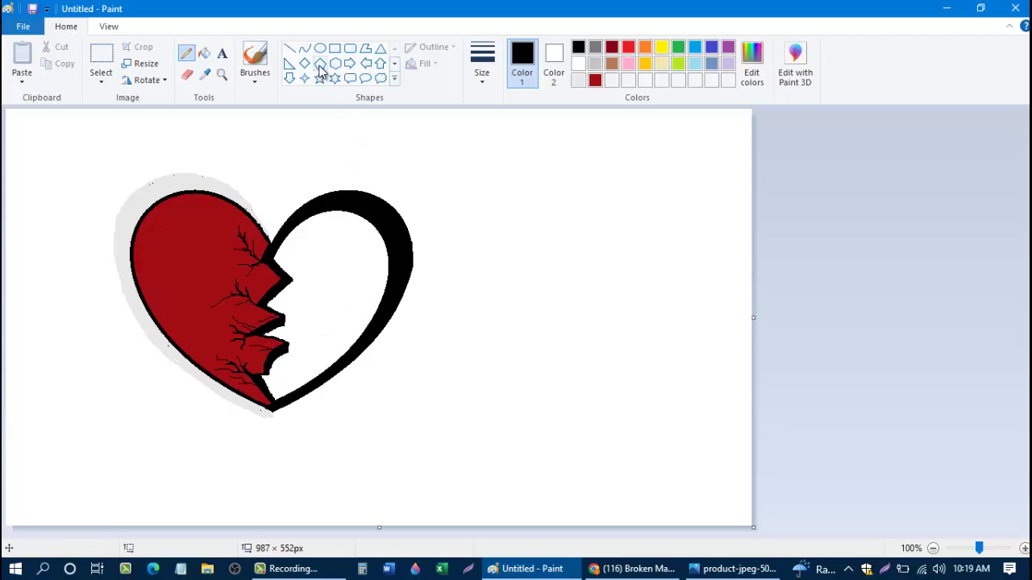
Draw a separate black heart outline about 389 × 242 px below and to the right of the broken heart
left_click(394, 64)
left_click(289, 78)
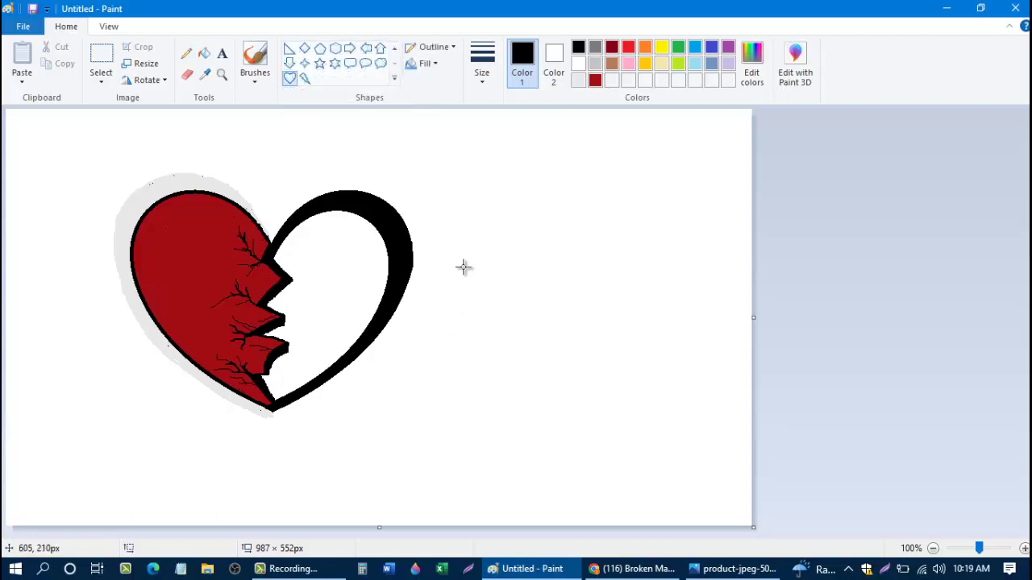
left_click_drag(461, 265, 682, 437)
left_click_drag(598, 419, 451, 405)
left_click_drag(553, 286, 628, 272)
left_click_drag(584, 366, 559, 382)
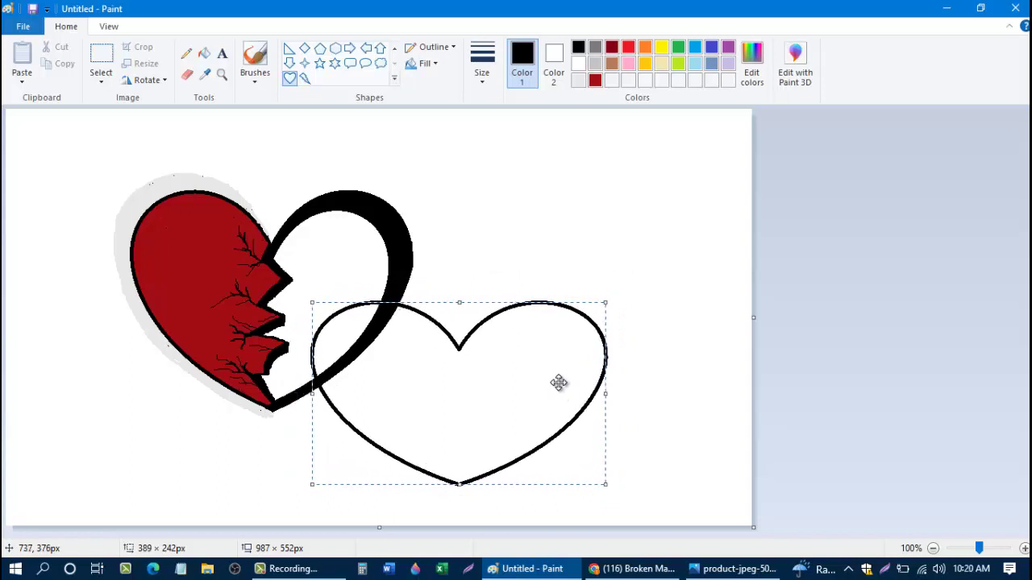
left_click(551, 247)
Erase the left half of the new heart outline without damaging the broken heart's black band
left_click(186, 74)
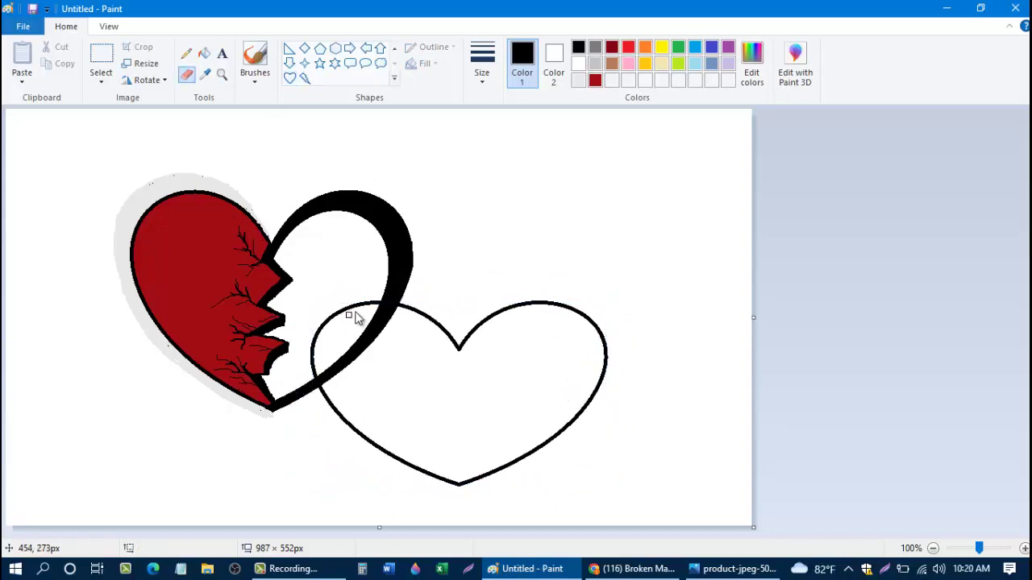
mouse_move(403, 313)
left_mouse_down()
mouse_move(454, 348)
mouse_move(452, 362)
left_mouse_up()
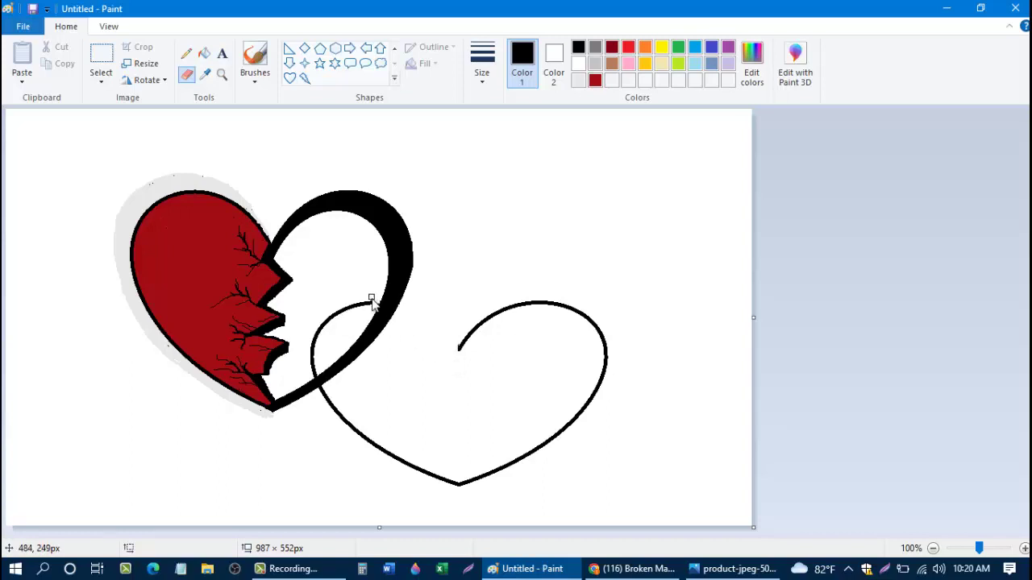
mouse_move(375, 305)
left_mouse_down()
mouse_move(315, 335)
mouse_move(309, 375)
mouse_move(362, 398)
mouse_move(321, 390)
mouse_move(363, 439)
left_mouse_up()
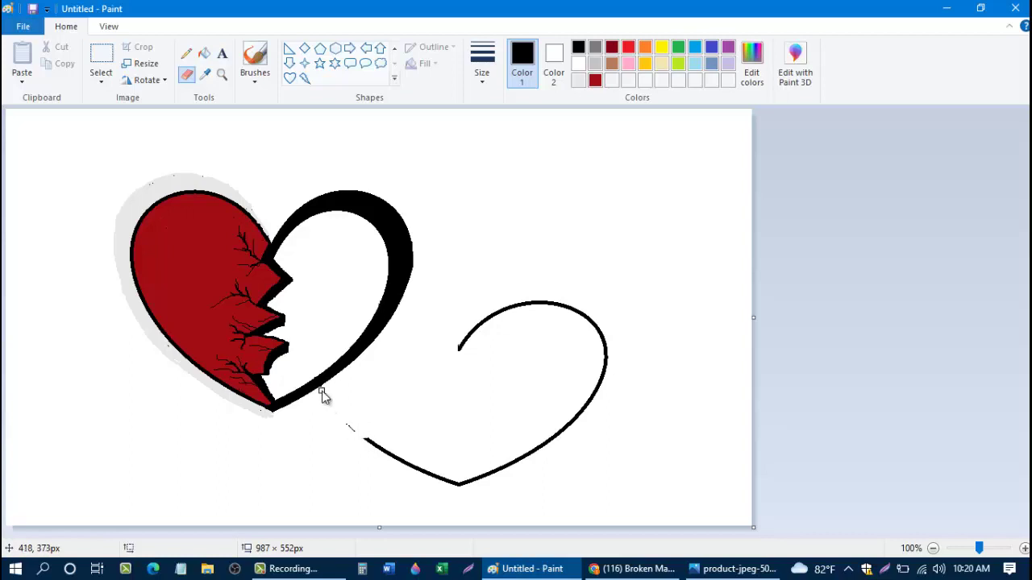
left_click_drag(350, 421, 446, 483)
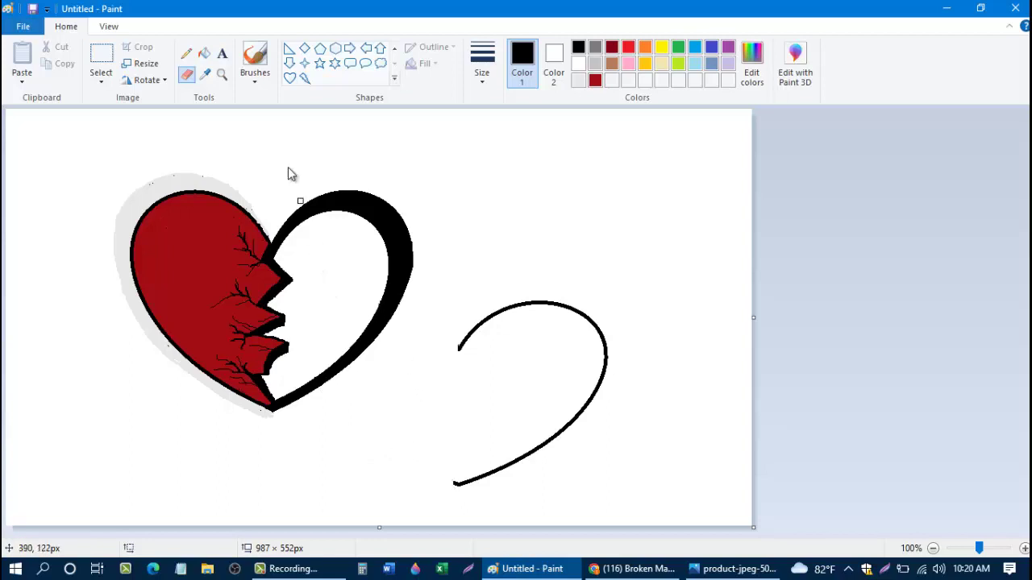
Close the remaining right half with a jagged black zigzag drawn with the third pencil thickness from the upper end to the bottom tip
left_click(186, 53)
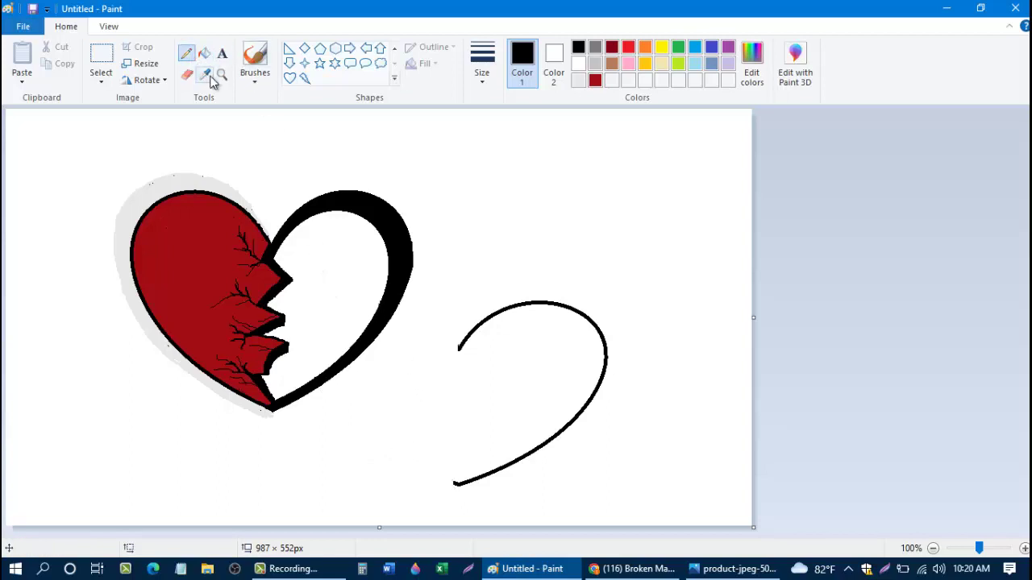
left_click(484, 76)
left_click(500, 165)
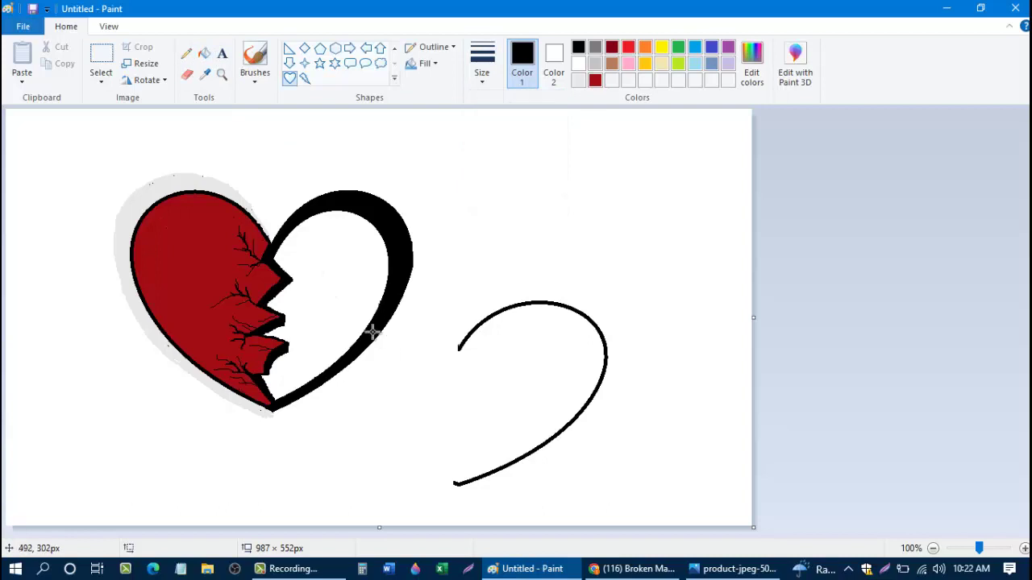
left_click(188, 57)
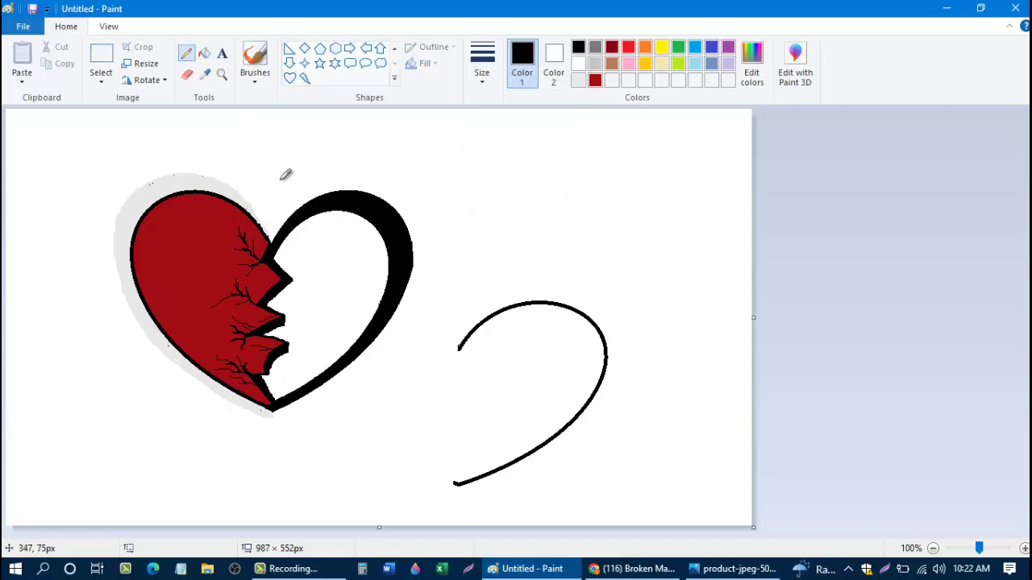
left_click(481, 75)
left_click(508, 171)
mouse_move(459, 346)
left_mouse_down()
mouse_move(483, 363)
mouse_move(462, 371)
mouse_move(483, 387)
mouse_move(462, 392)
mouse_move(484, 414)
mouse_move(453, 423)
mouse_move(473, 442)
mouse_move(453, 455)
mouse_move(443, 488)
left_mouse_up()
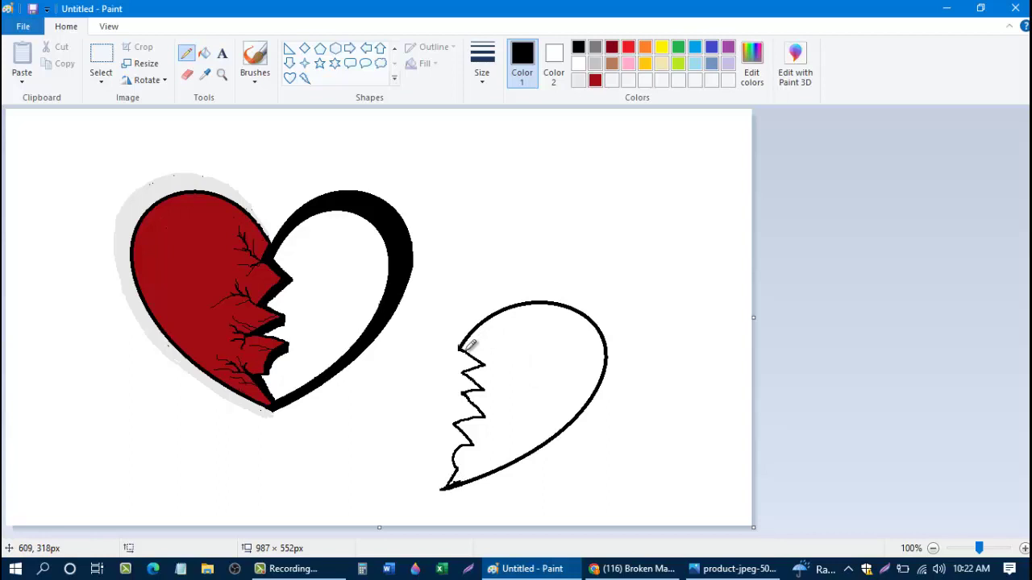
Draw a curve just inside the separate piece's outer outline and fill the band between them black
mouse_move(460, 348)
left_mouse_down()
mouse_move(523, 310)
mouse_move(550, 311)
mouse_move(583, 330)
mouse_move(596, 358)
mouse_move(564, 414)
mouse_move(454, 477)
left_mouse_up()
left_click(204, 53)
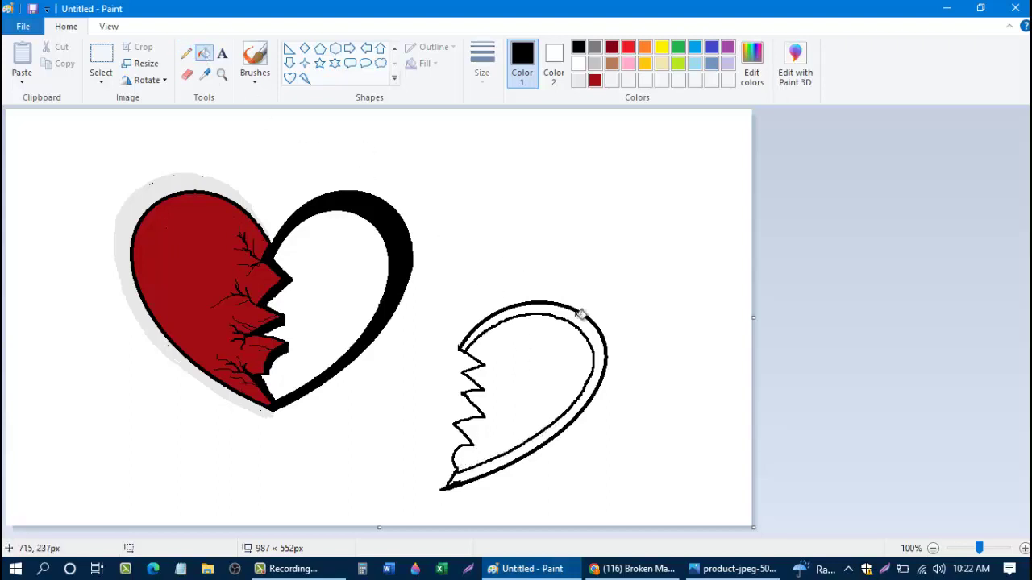
left_click(570, 307)
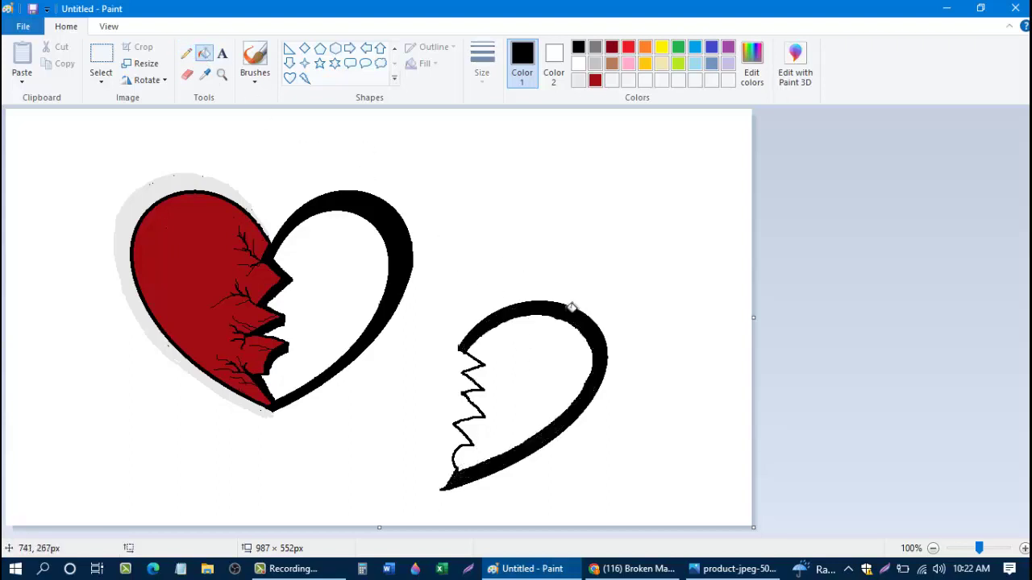
Draw a second jagged black line alongside the separate piece's zigzag edge to give the break thickness
left_click(186, 53)
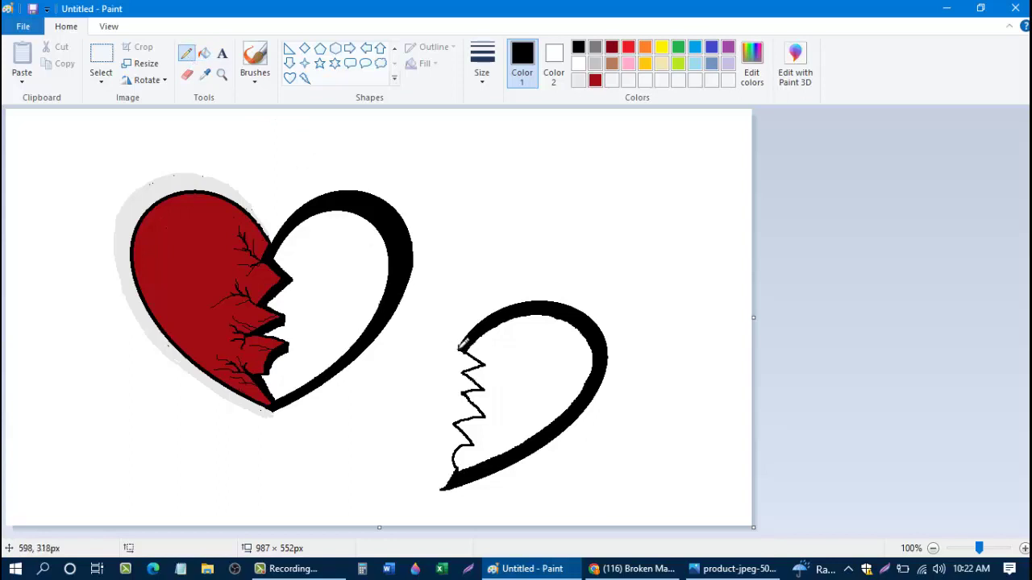
left_click_drag(459, 350, 472, 390)
mouse_move(466, 397)
left_mouse_down()
mouse_move(481, 411)
mouse_move(457, 417)
mouse_move(470, 438)
left_mouse_up()
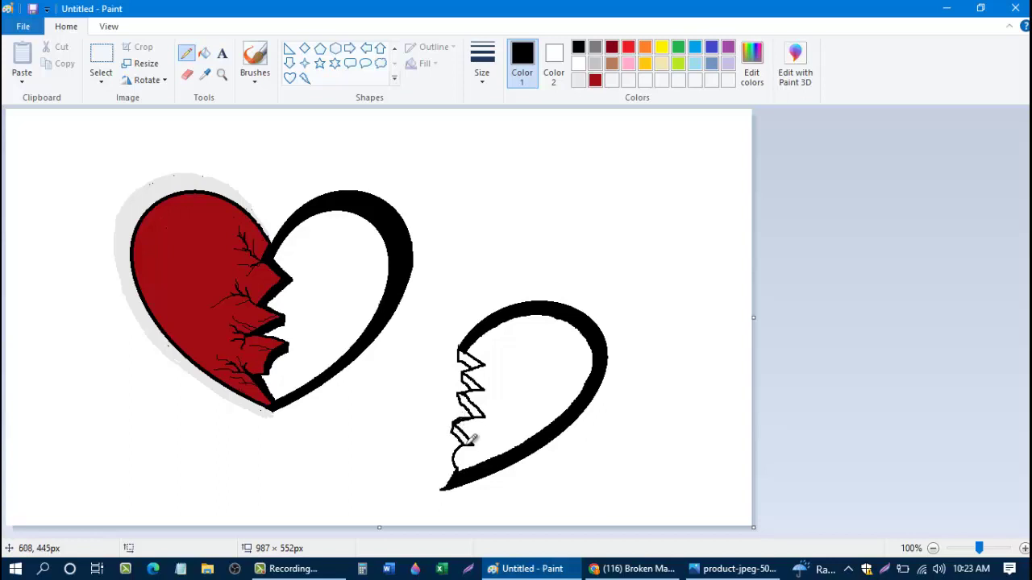
left_click_drag(456, 443, 455, 466)
Fill the gaps between the two jagged lines black and the separate piece's interior with the custom dark red
left_click(204, 53)
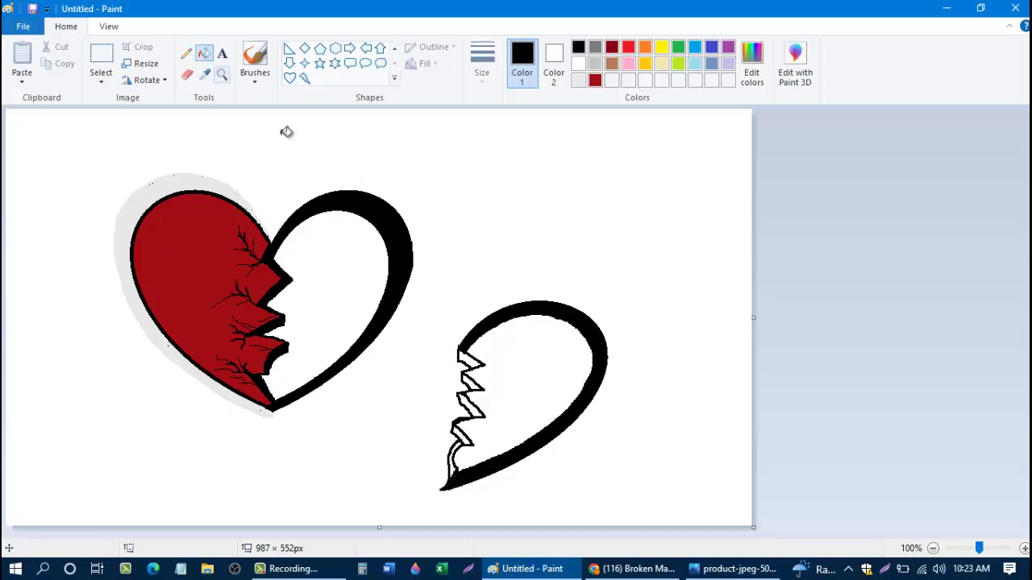
left_click(477, 360)
left_click(476, 379)
left_click(472, 395)
left_click(470, 407)
left_click(472, 431)
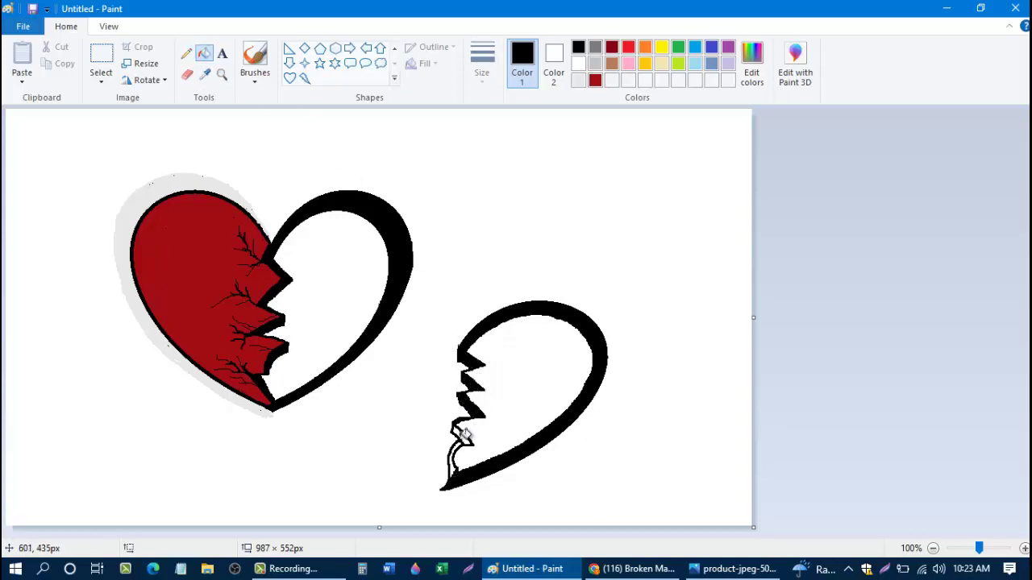
left_click(462, 439)
left_click(457, 456)
left_click(455, 458)
left_click(595, 80)
left_click(538, 362)
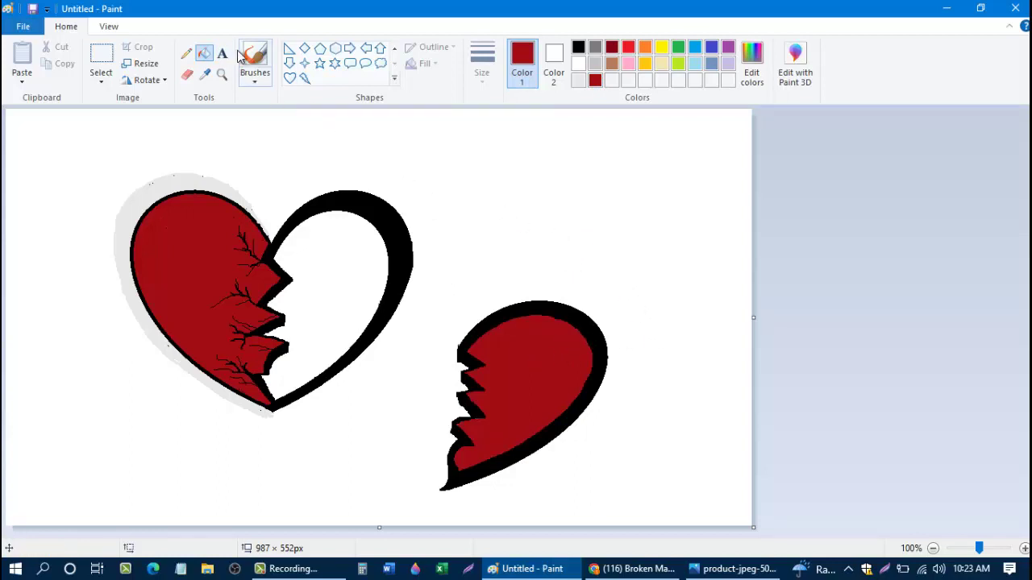
Draw branching black cracks with the second-thinnest pencil from the separate piece's jagged edge into its red interior
left_click(186, 53)
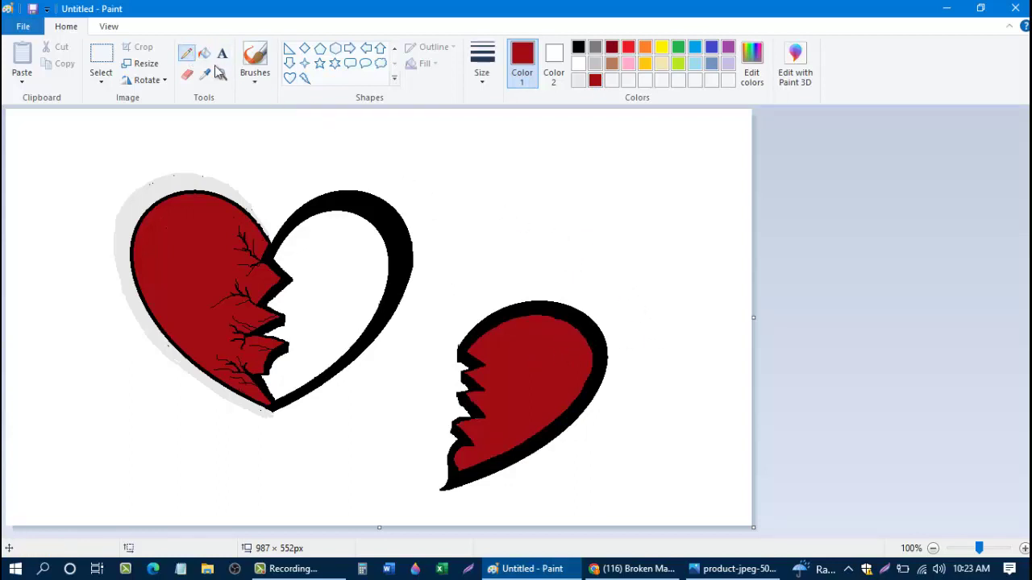
left_click(578, 47)
left_click(481, 81)
left_click(505, 138)
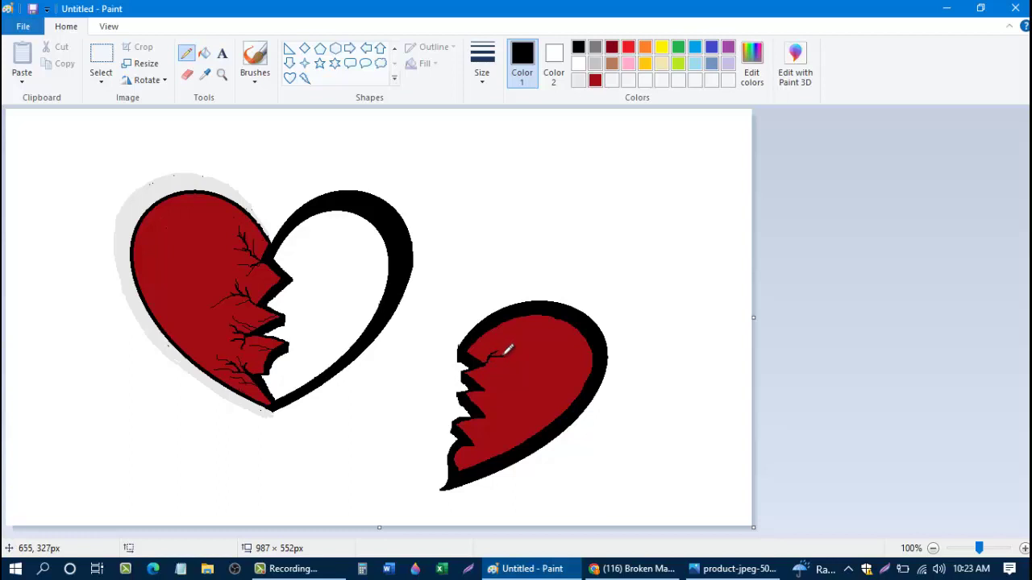
left_click_drag(508, 353, 519, 361)
left_click_drag(497, 378, 516, 379)
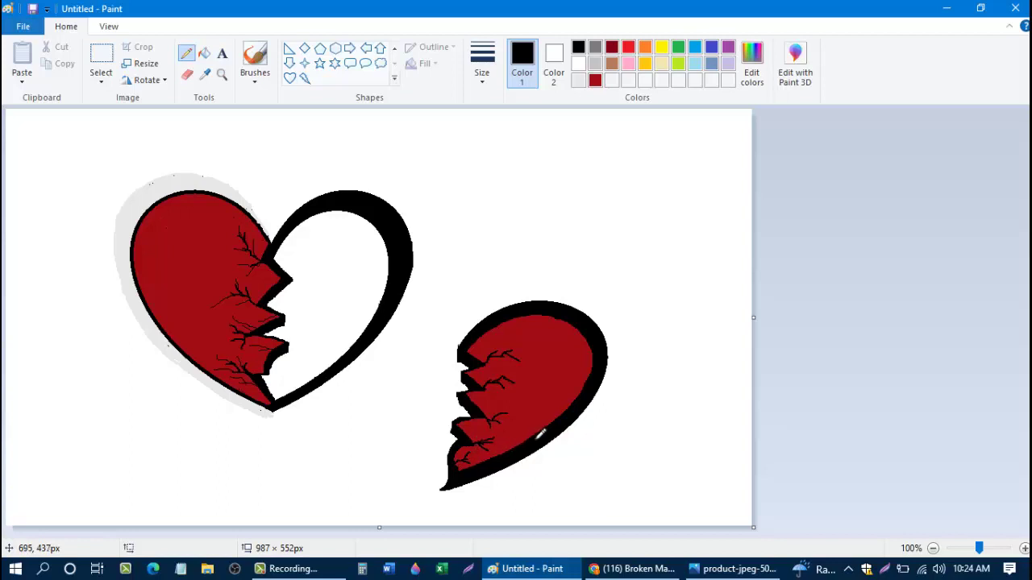
Extend the separate piece's cracks with finer black branches using the thinnest pencil
left_click(475, 74)
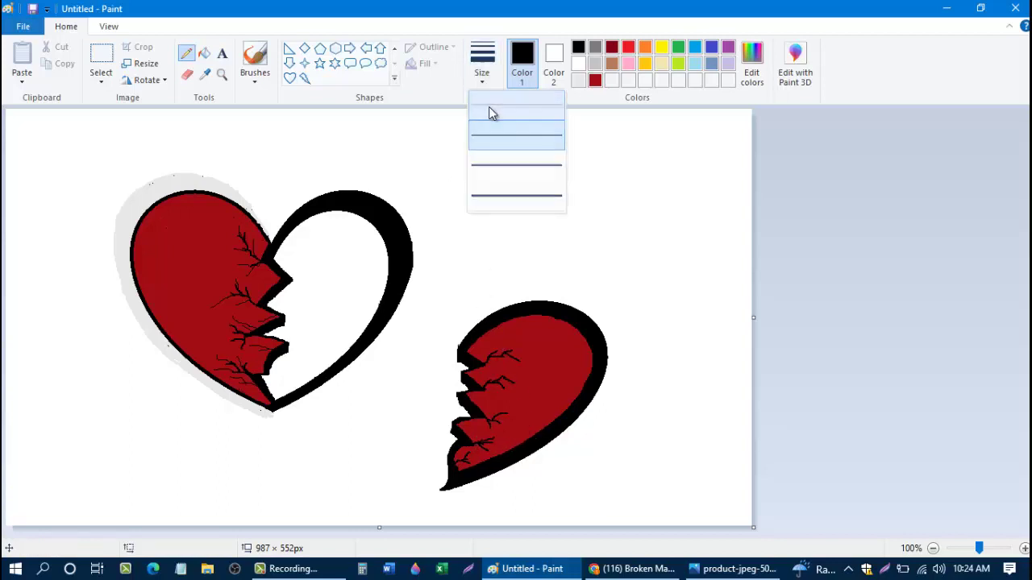
left_click(489, 107)
left_click_drag(493, 355, 503, 337)
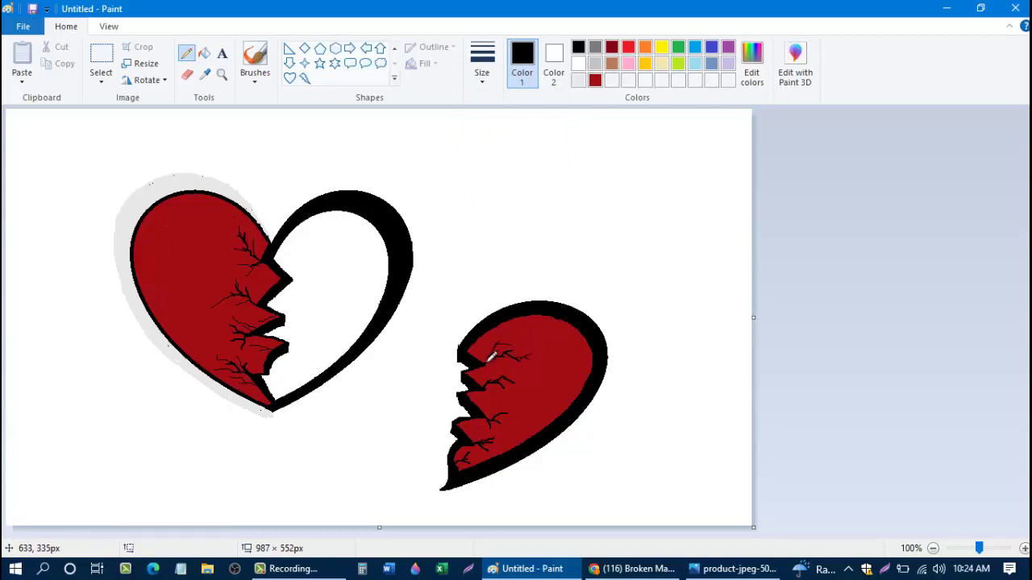
left_click_drag(490, 356, 518, 363)
Fill the empty right half of the broken heart with the custom light grey
left_click(207, 58)
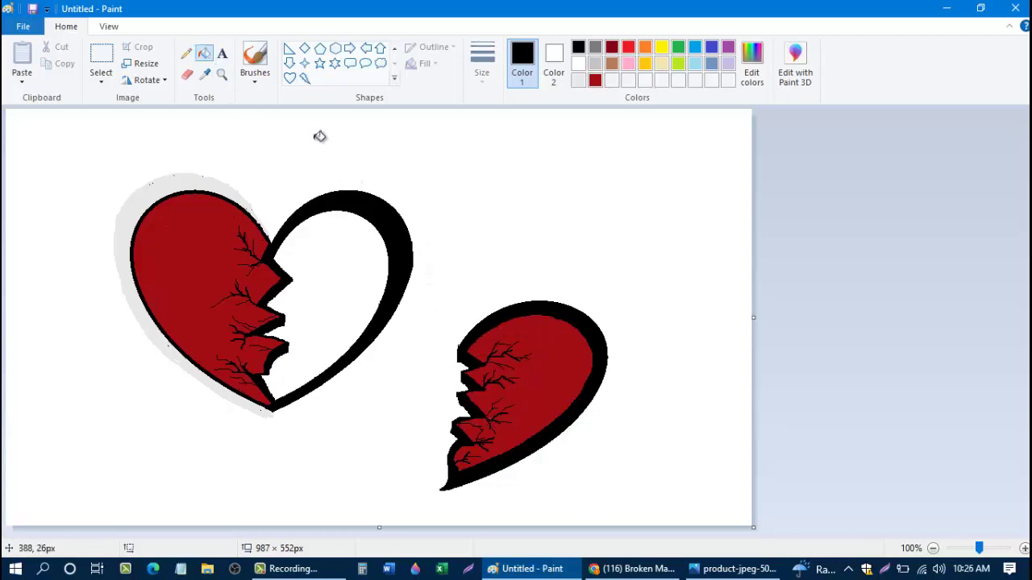
left_click(581, 80)
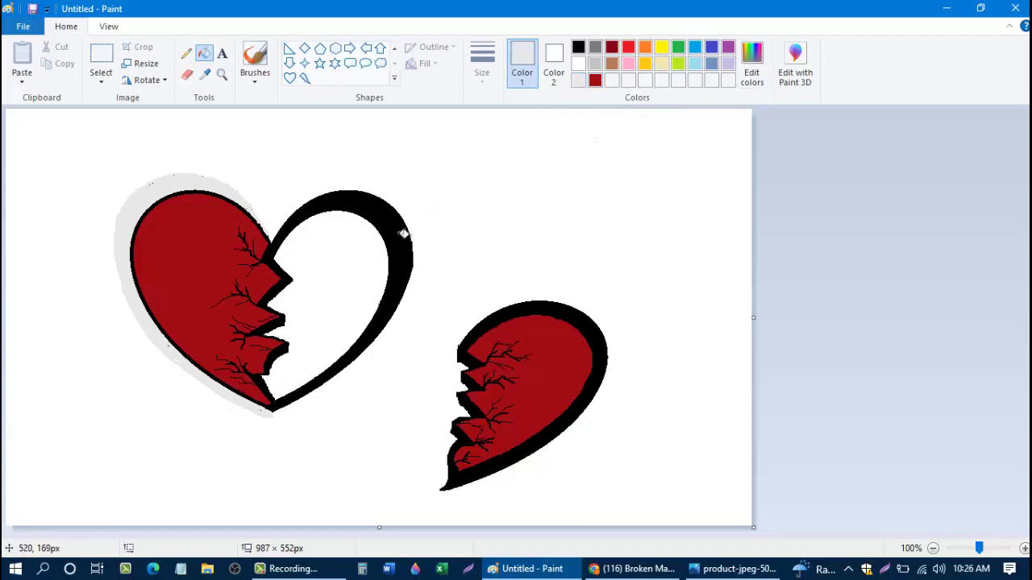
left_click(364, 240)
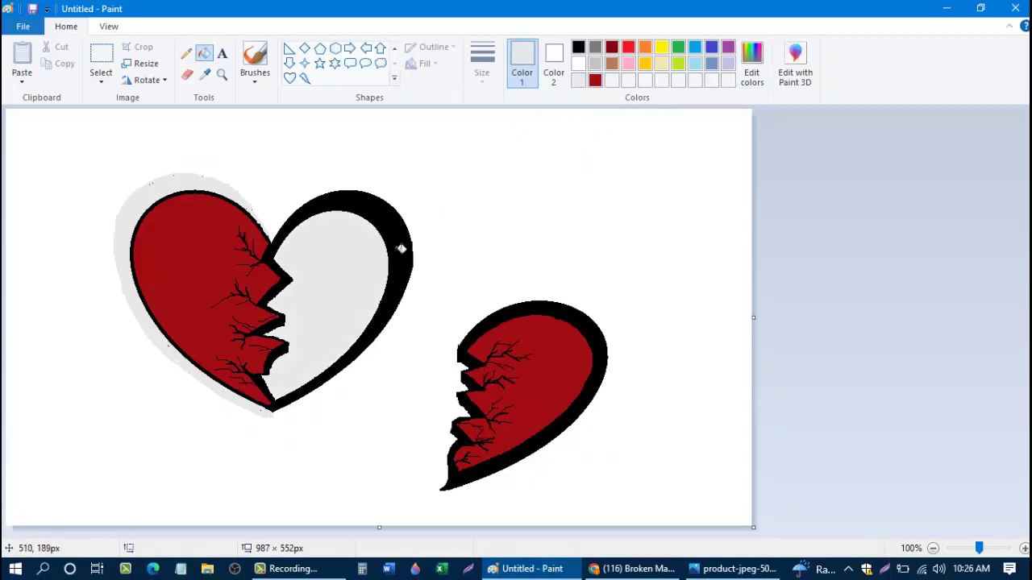
Mix a slightly darker custom grey and fill the outer left band and the broken heart's right half with it
left_click(751, 76)
left_click(392, 386)
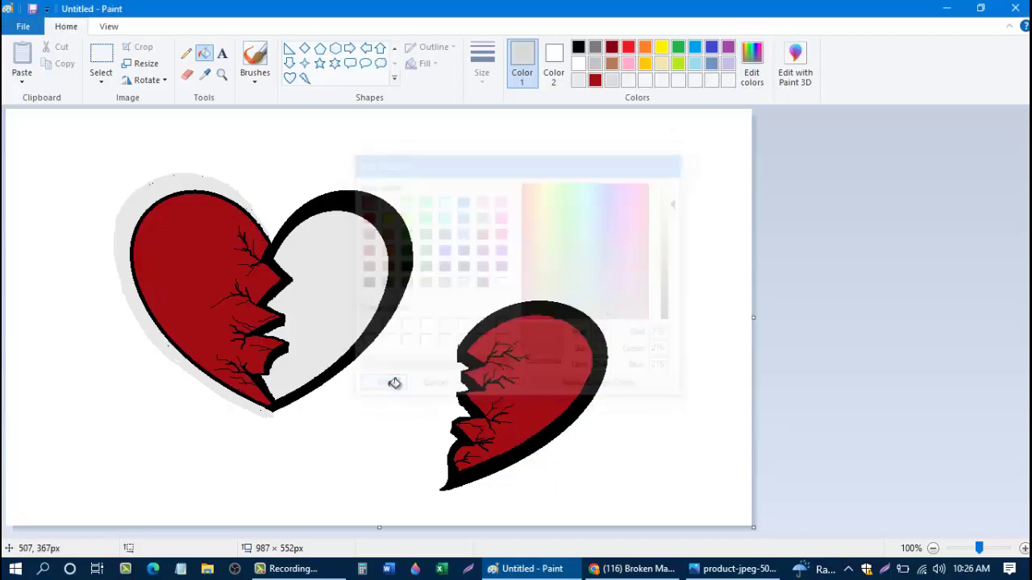
left_click(207, 180)
left_click(327, 266)
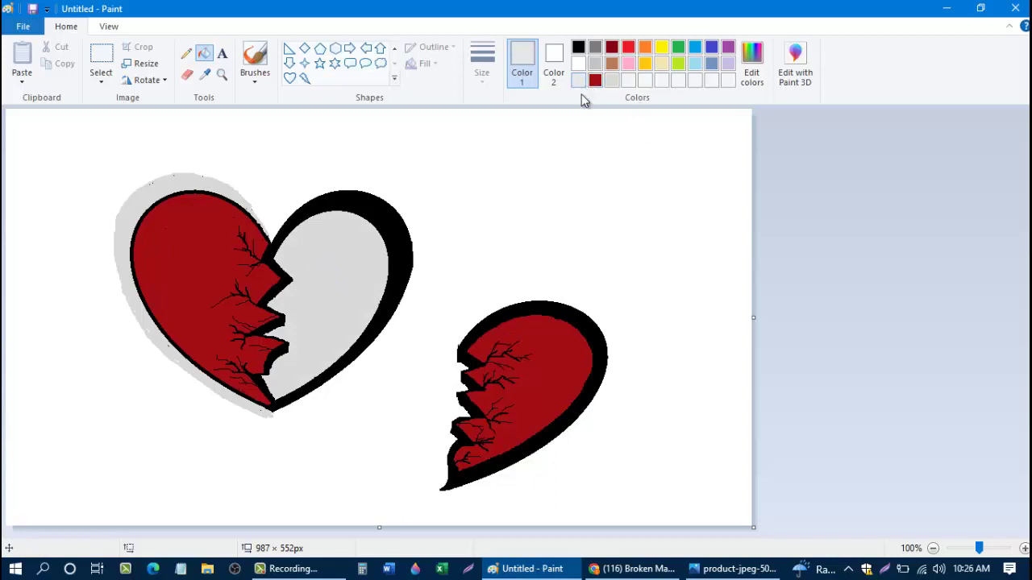
Fill the canvas background with the lightest custom grey, and the heart's outer left band and right half with custom grey RGB 202, 202, 202
left_click(586, 153)
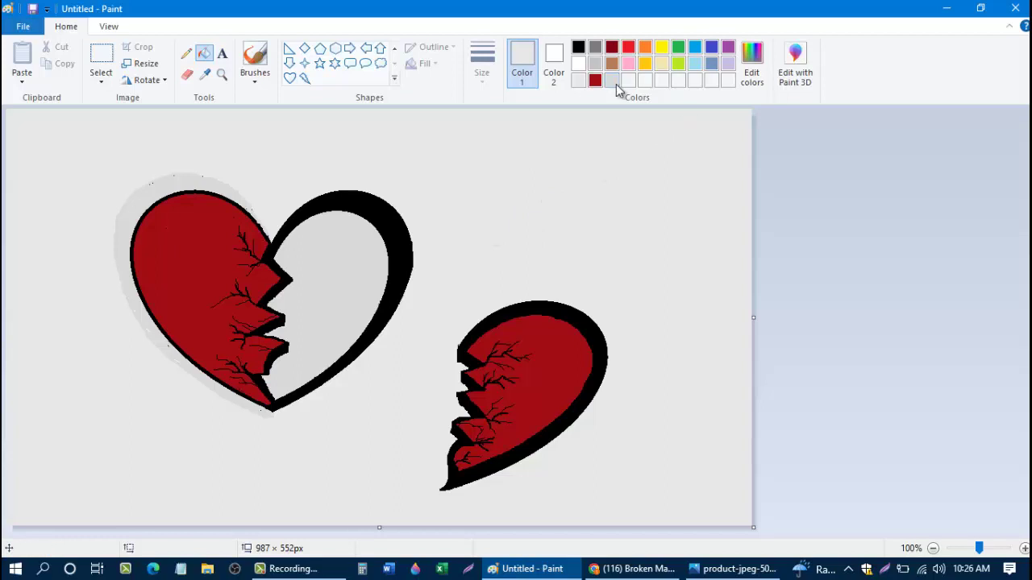
left_click(751, 74)
left_click(677, 209)
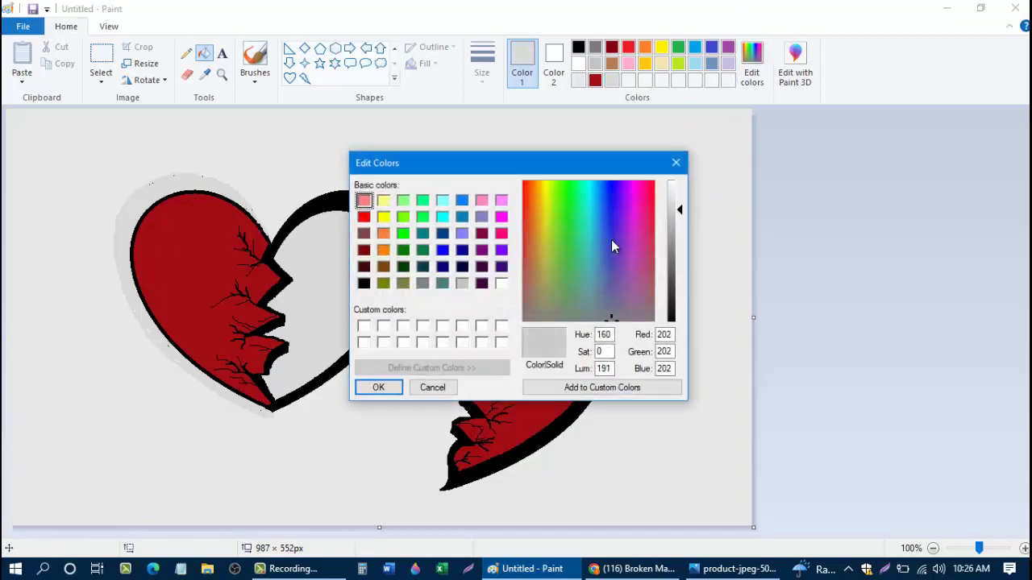
left_click(376, 387)
left_click(160, 191)
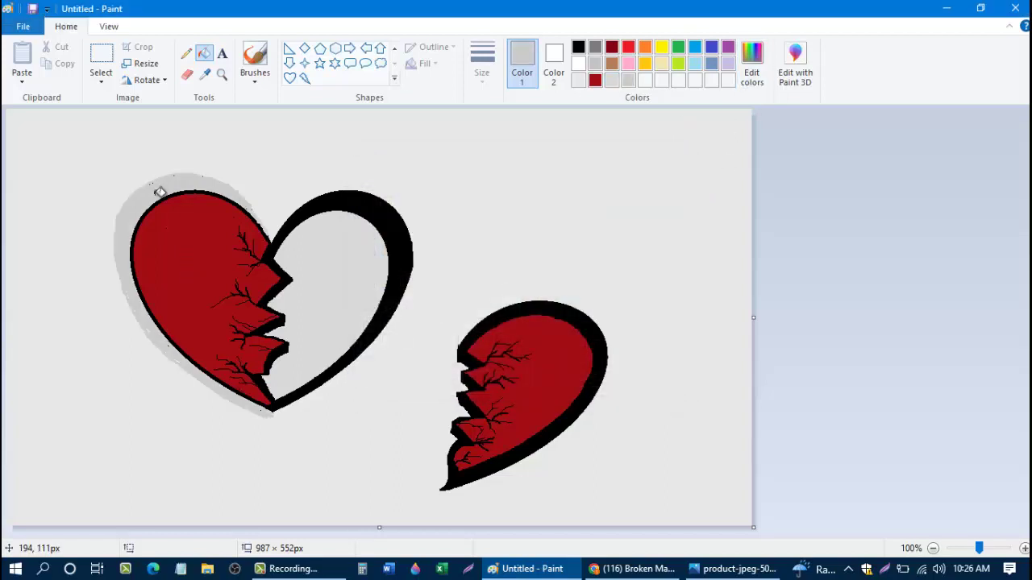
left_click(342, 255)
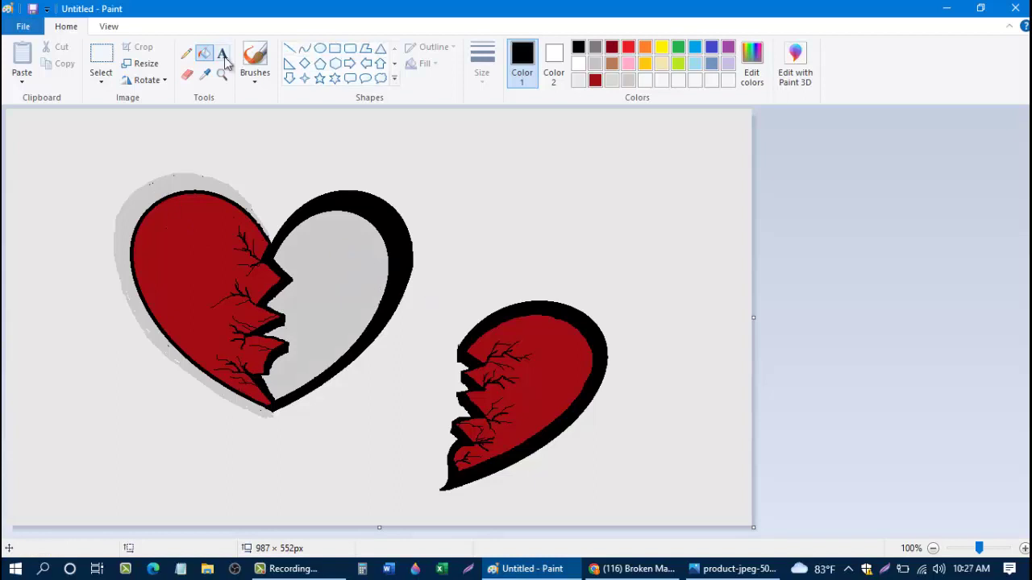
Add a black letter "L" in Arial Black, size 48, inside the broken heart's red left half
left_click(223, 54)
left_click(151, 287)
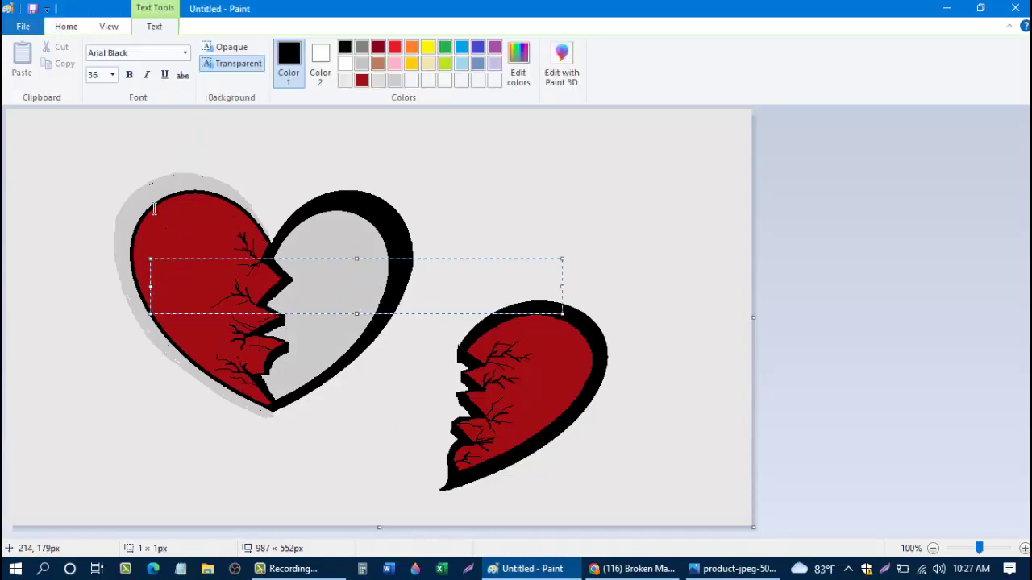
left_click(112, 75)
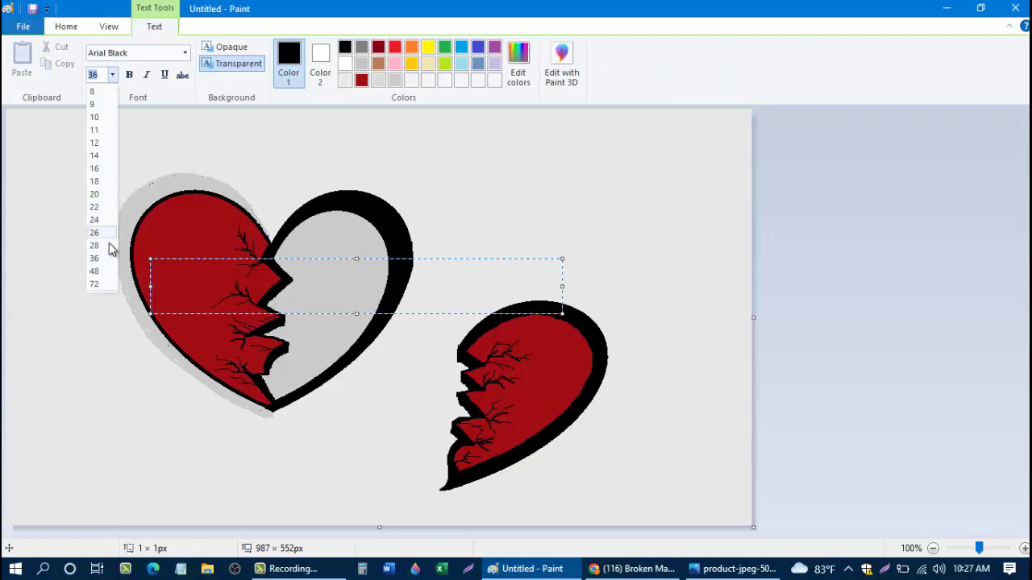
left_click(95, 270)
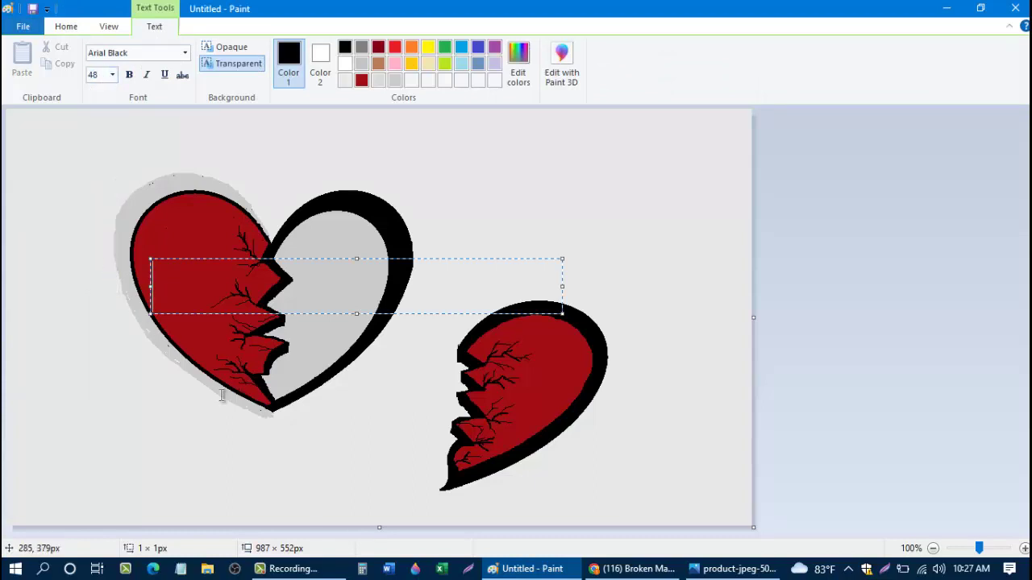
type("L")
left_click_drag(200, 259, 204, 248)
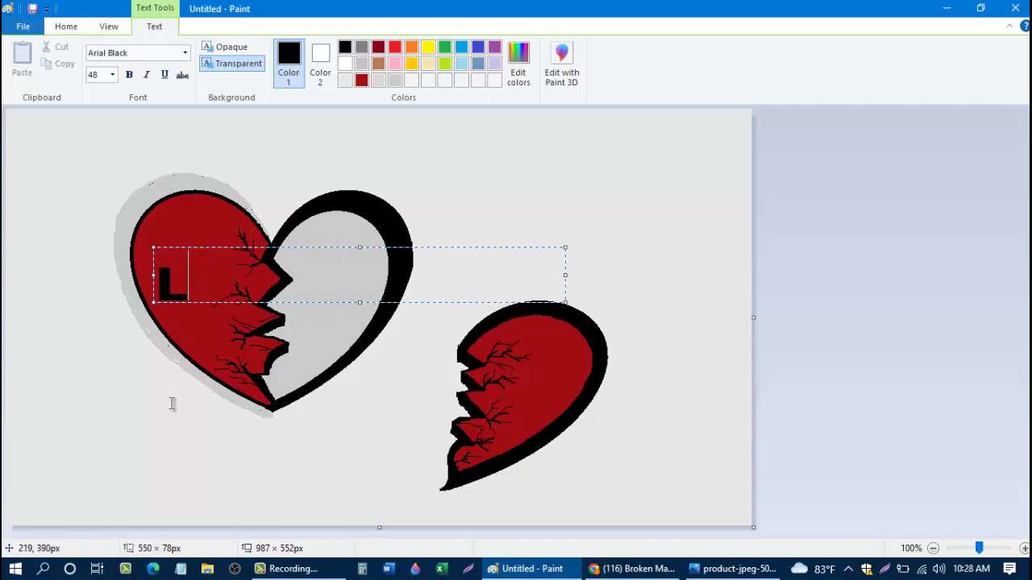
left_click(172, 403)
Add a black "O" as separate text beside the "L" and position it slightly higher than the "L"
left_click(188, 274)
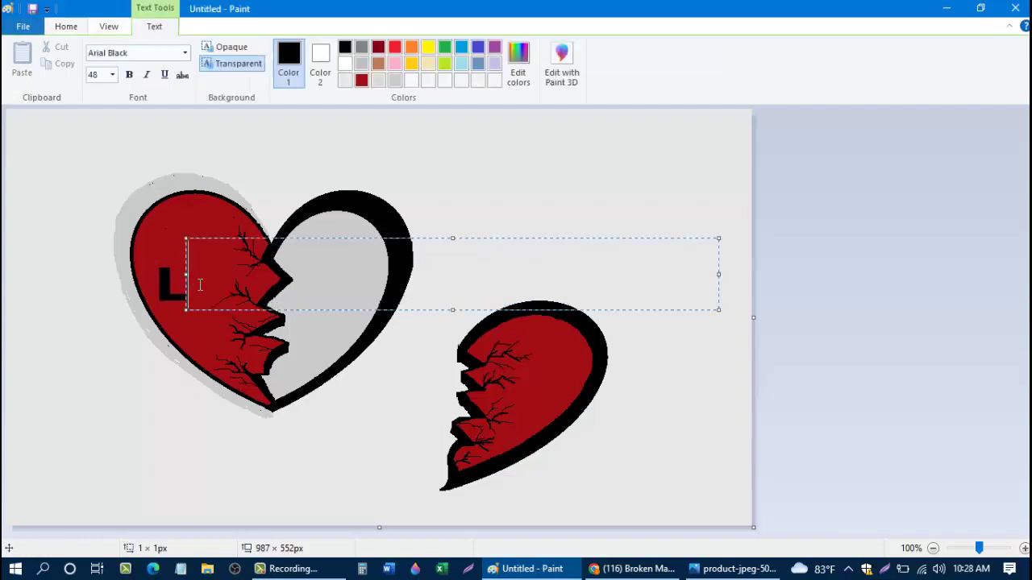
type("O")
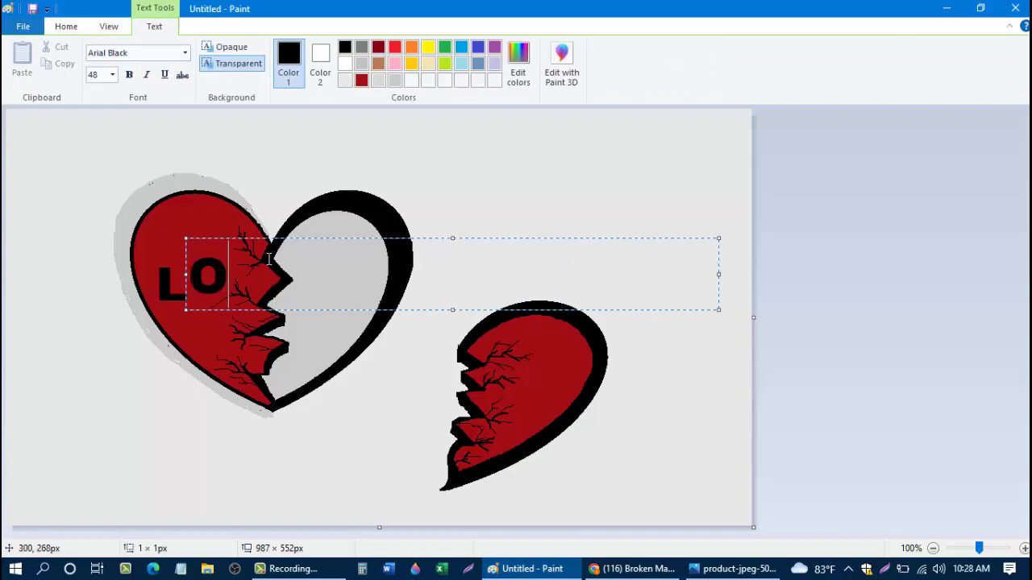
left_click_drag(361, 238, 363, 243)
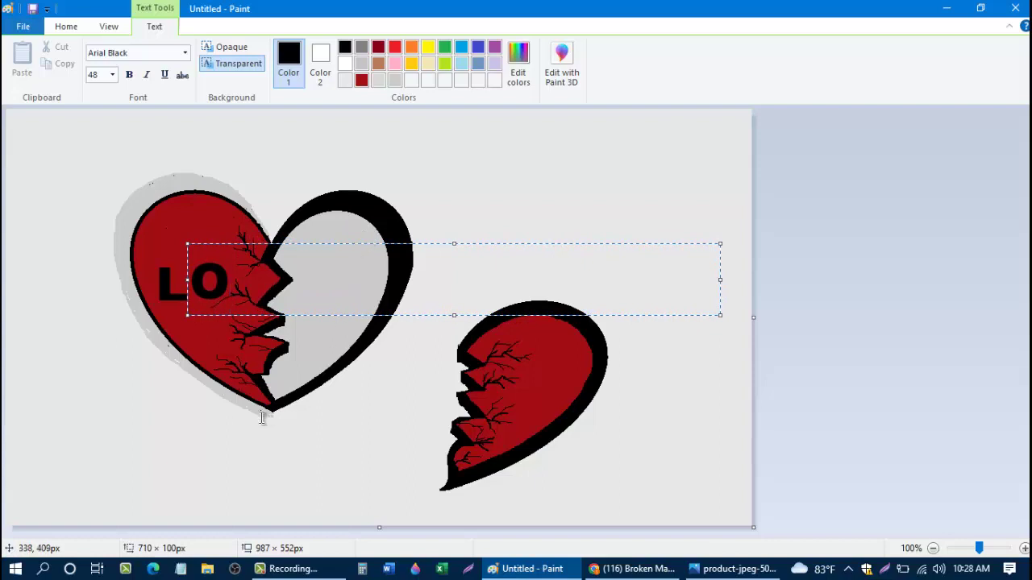
left_click(237, 424)
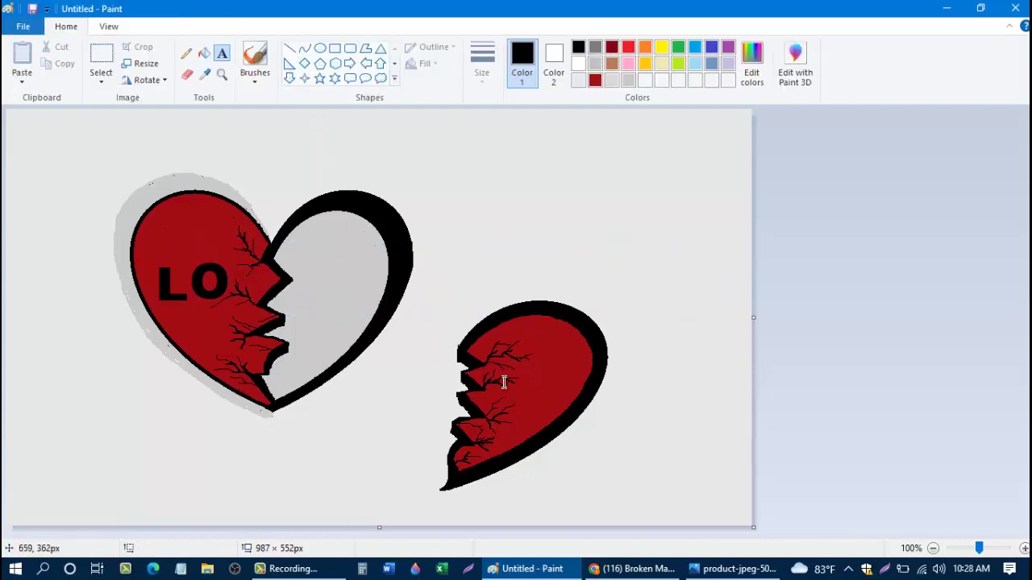
Add a black "V" in the middle of the separate red piece, just beside its cracks
left_click(502, 346)
type("V")
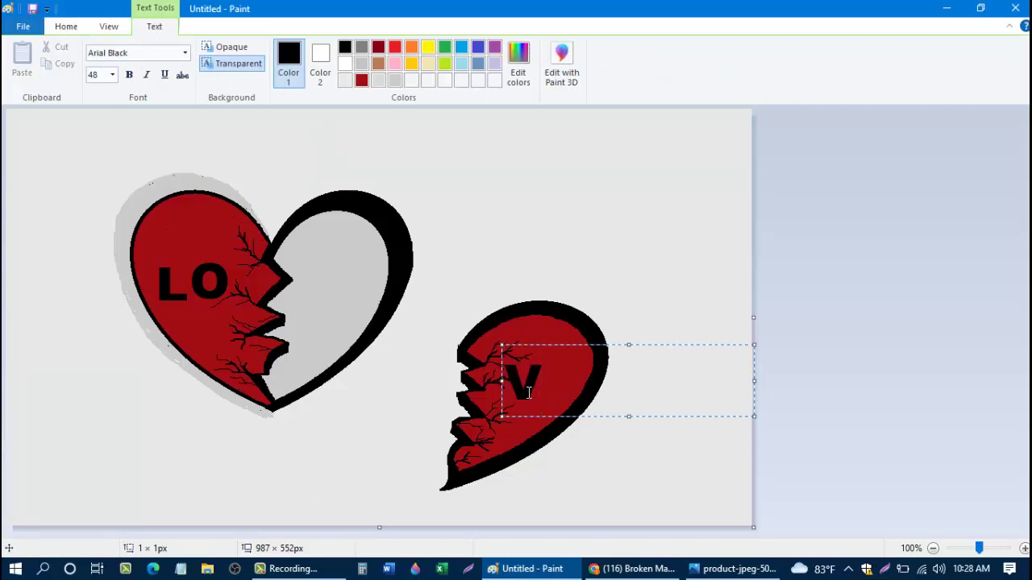
left_click_drag(594, 346, 591, 353)
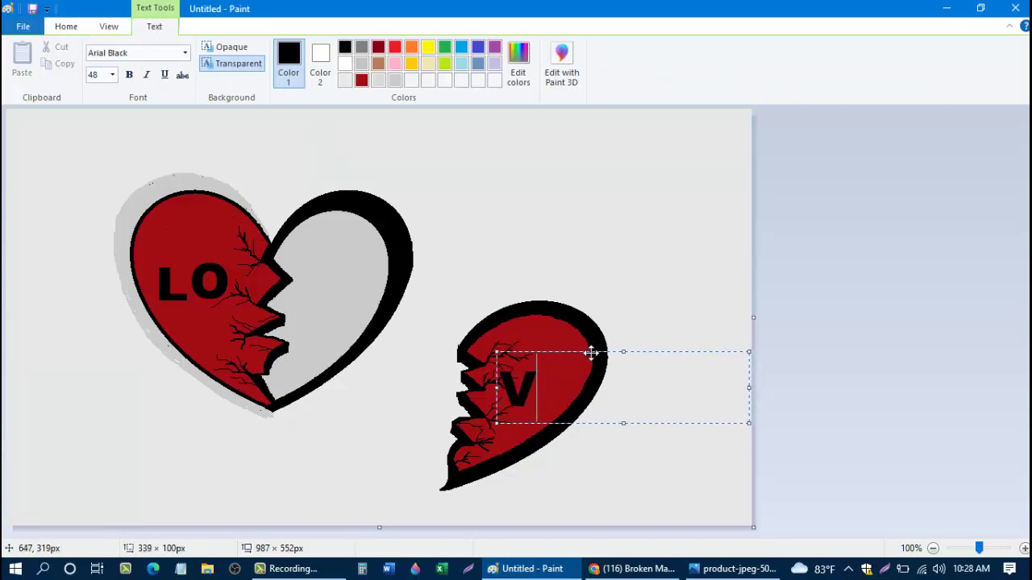
left_click(596, 320)
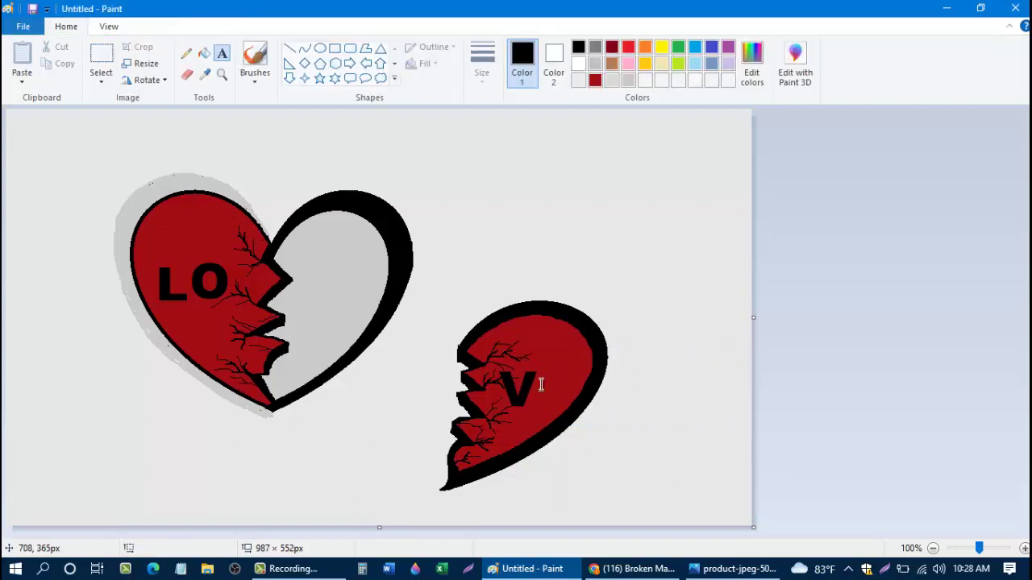
Add a separate black capital "E" after the "V" and align it with that letter
left_click(532, 356)
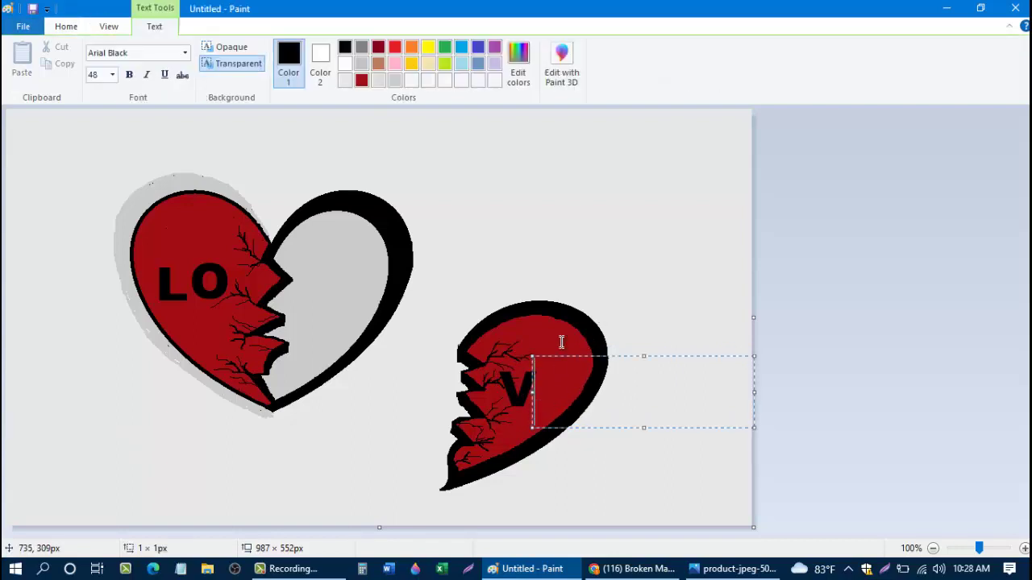
type("E")
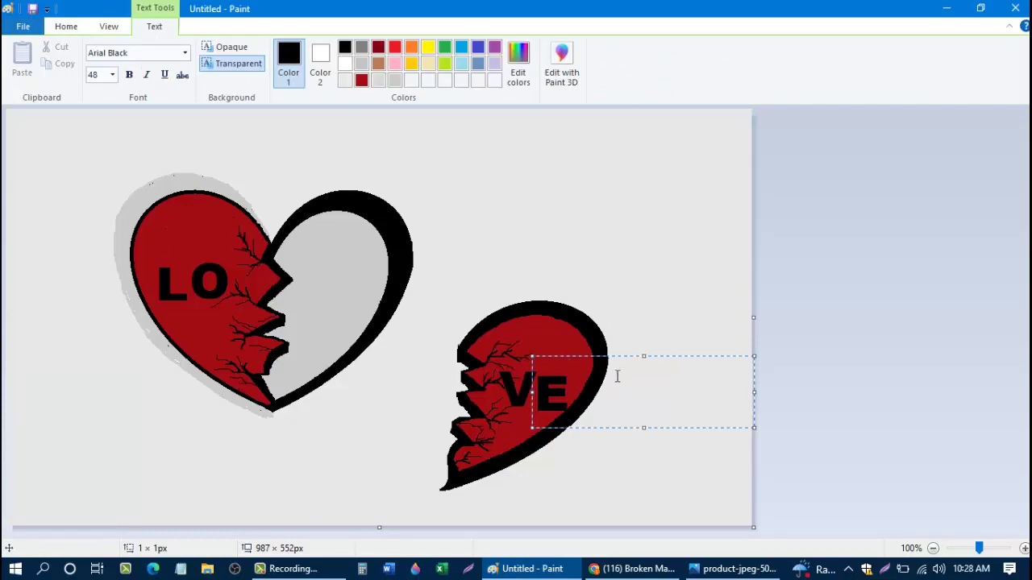
left_click_drag(612, 356, 616, 352)
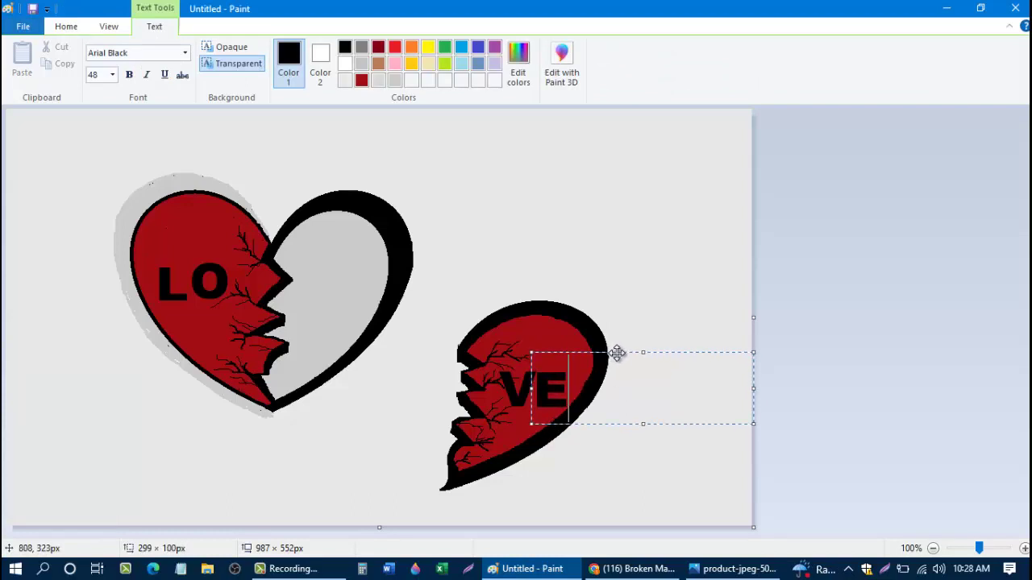
Replace the capital "E" on the separate piece with a lowercase "e" and nudge it into line with the "V"
left_click(113, 75)
left_click(108, 258)
key("ctrl+z")
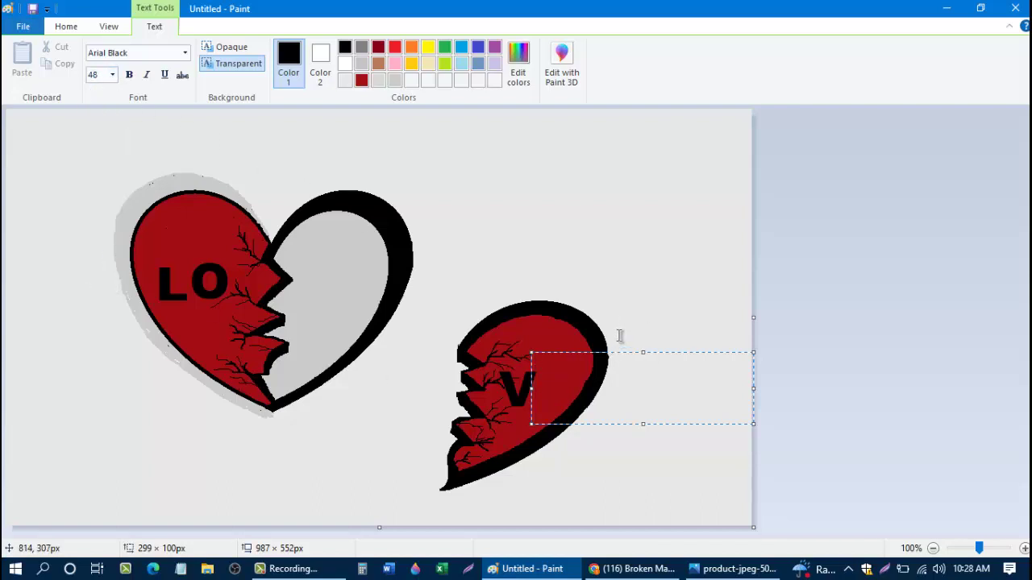
type("Ve")
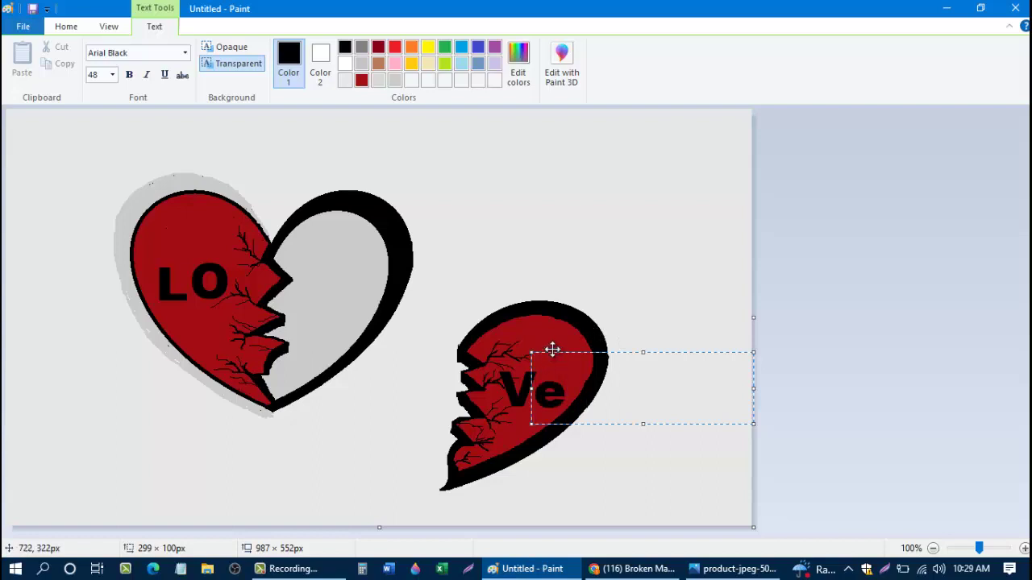
left_click_drag(553, 352, 556, 349)
left_click(643, 312)
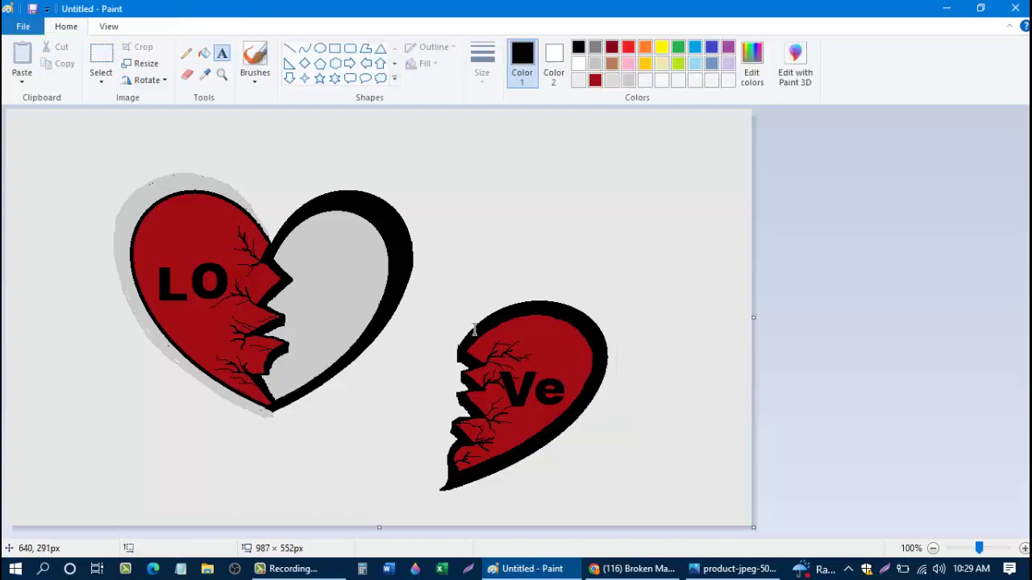
Add a custom dark red "S" at size 48 in the heart's grey half, beside the jagged edge
left_click(595, 80)
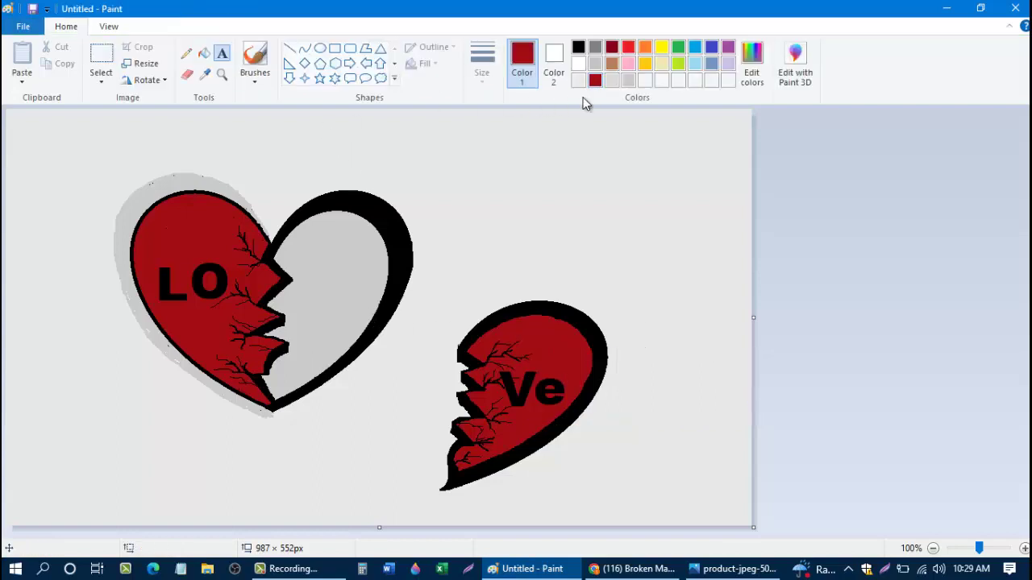
left_click(292, 298)
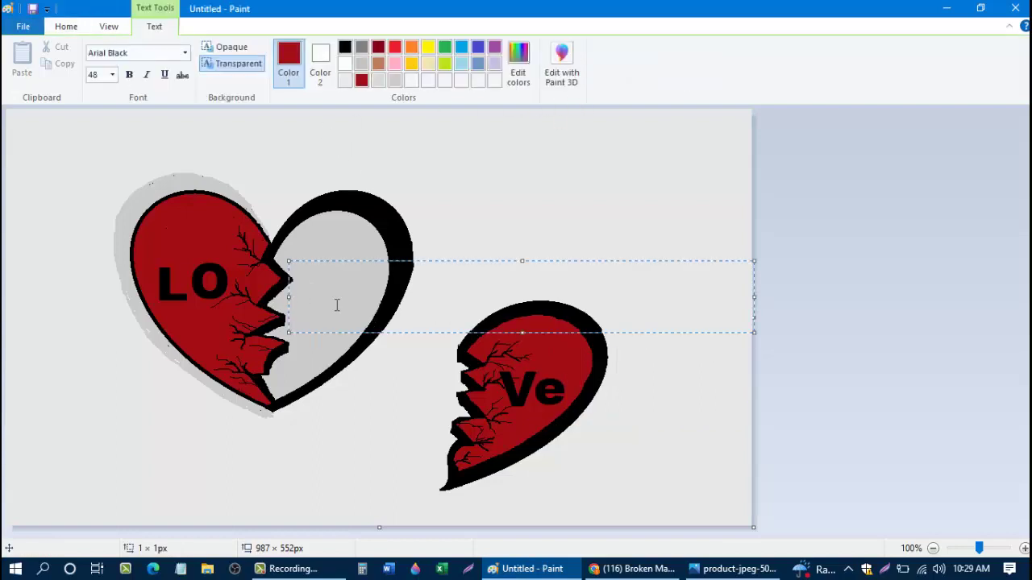
type("S")
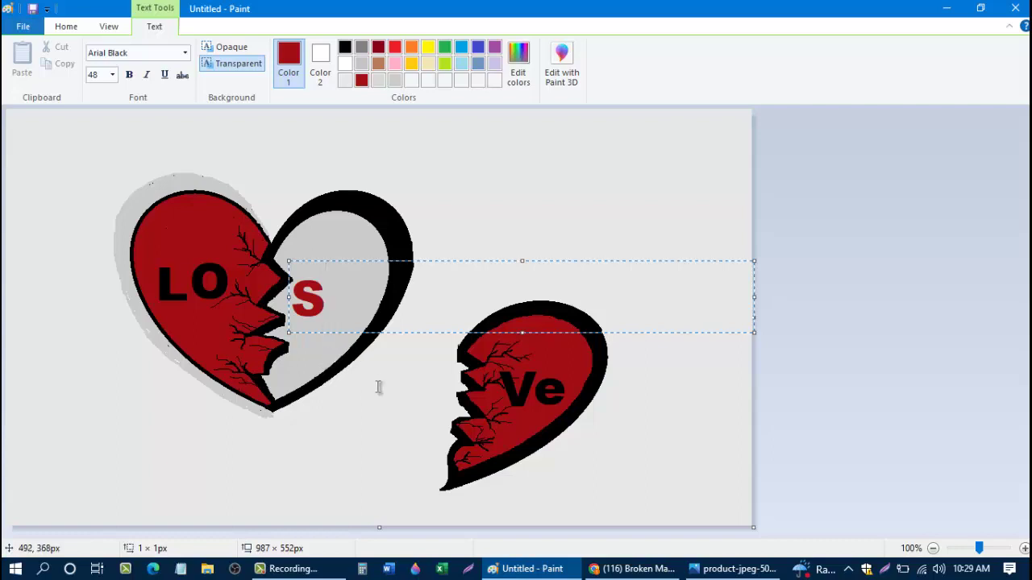
left_click_drag(333, 262, 336, 273)
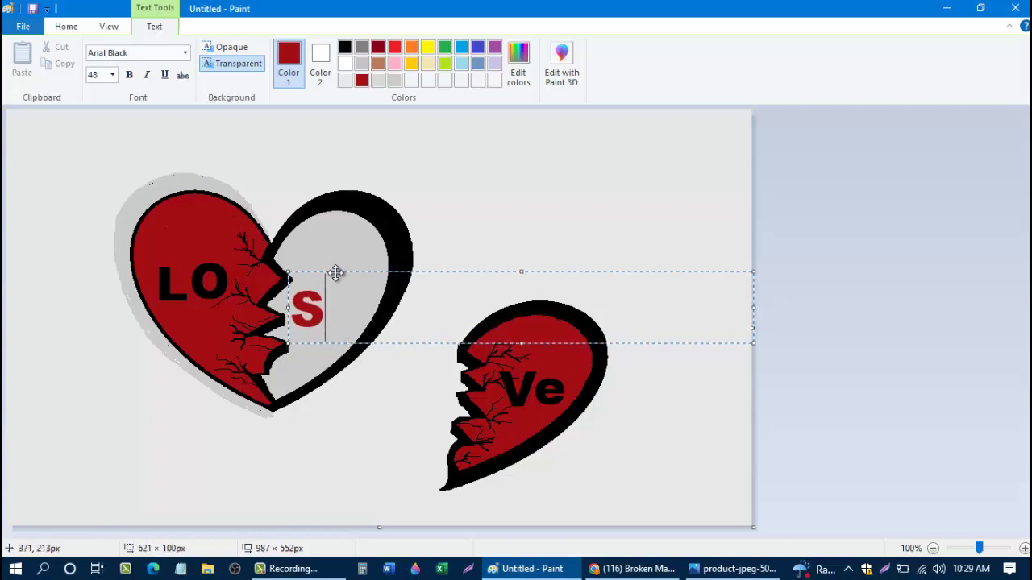
left_click(407, 229)
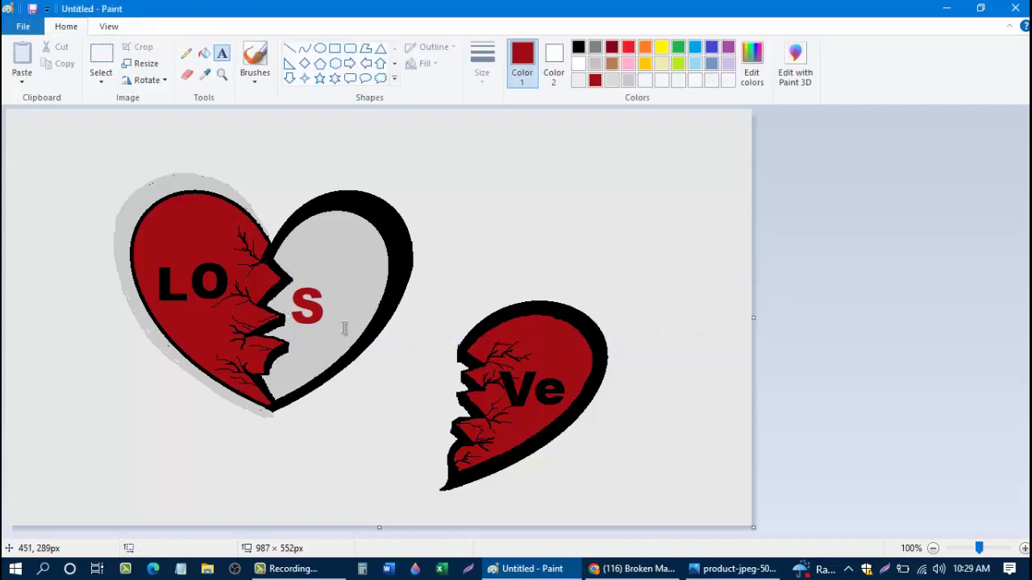
Add a dark red "T" after the "S" in the grey half, set slightly higher than the "S"
left_click(329, 290)
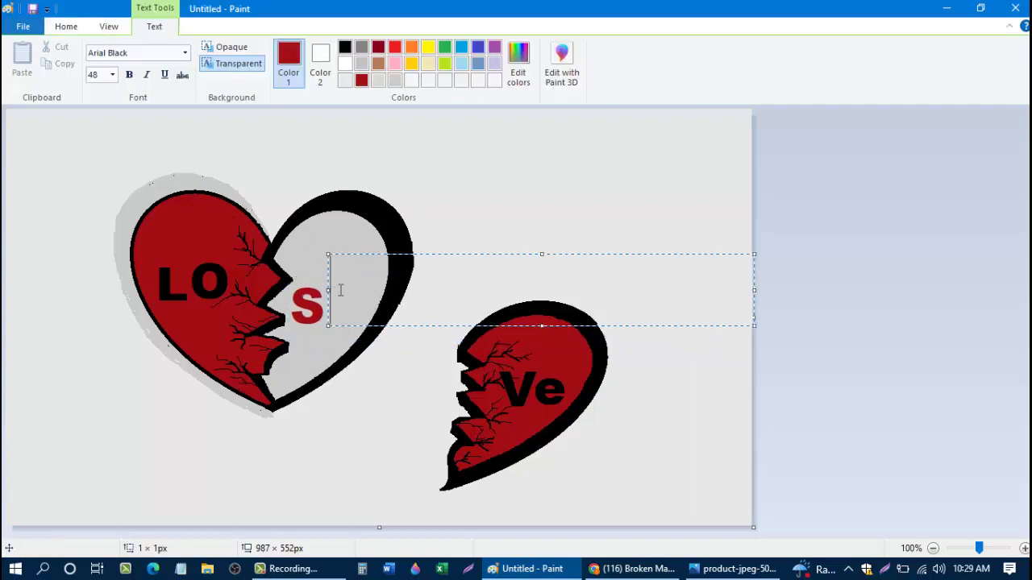
type("T")
left_click_drag(396, 253, 392, 258)
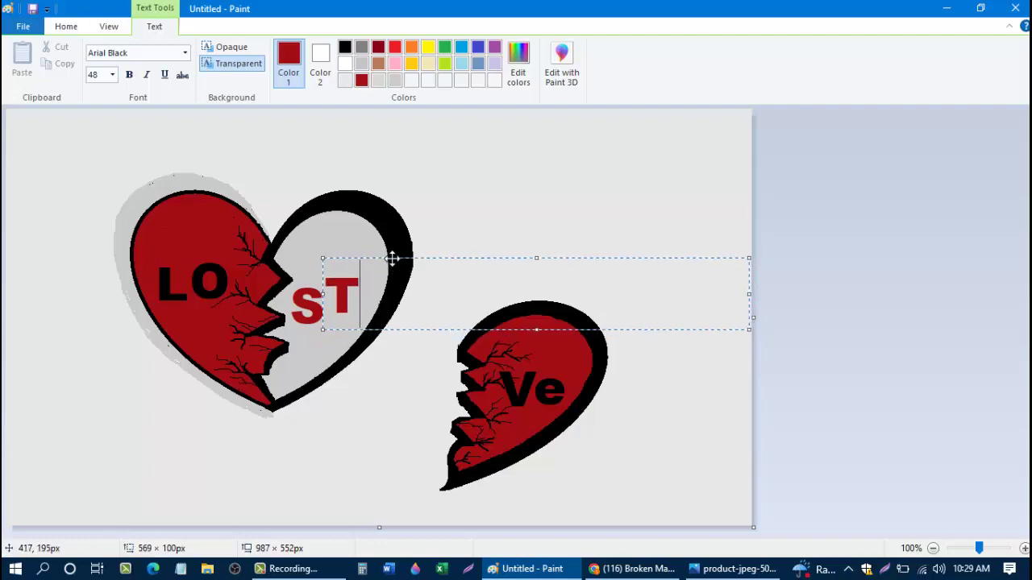
left_click(487, 215)
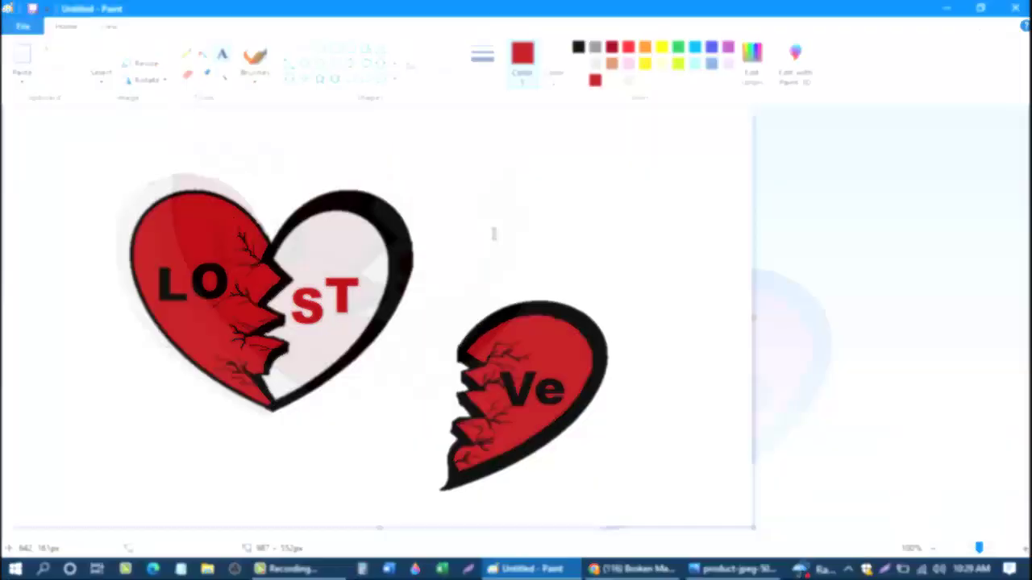